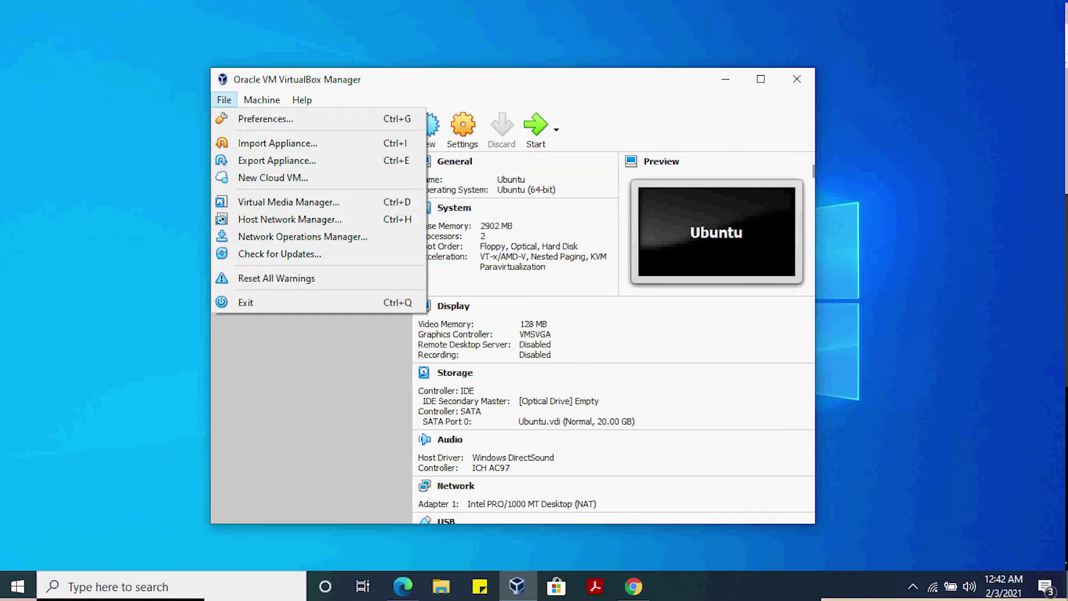
# Start a new virtual machine from the VirtualBox Manager toolbar
pyautogui.click(428, 127)
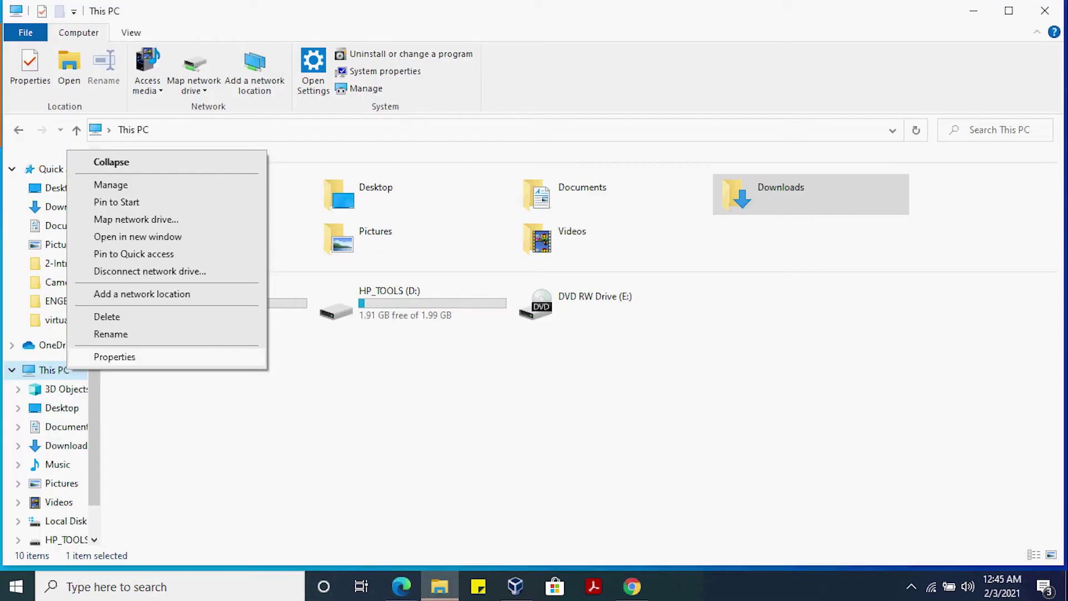
# Open This PC's system properties to check the system type
pyautogui.press('Escape')
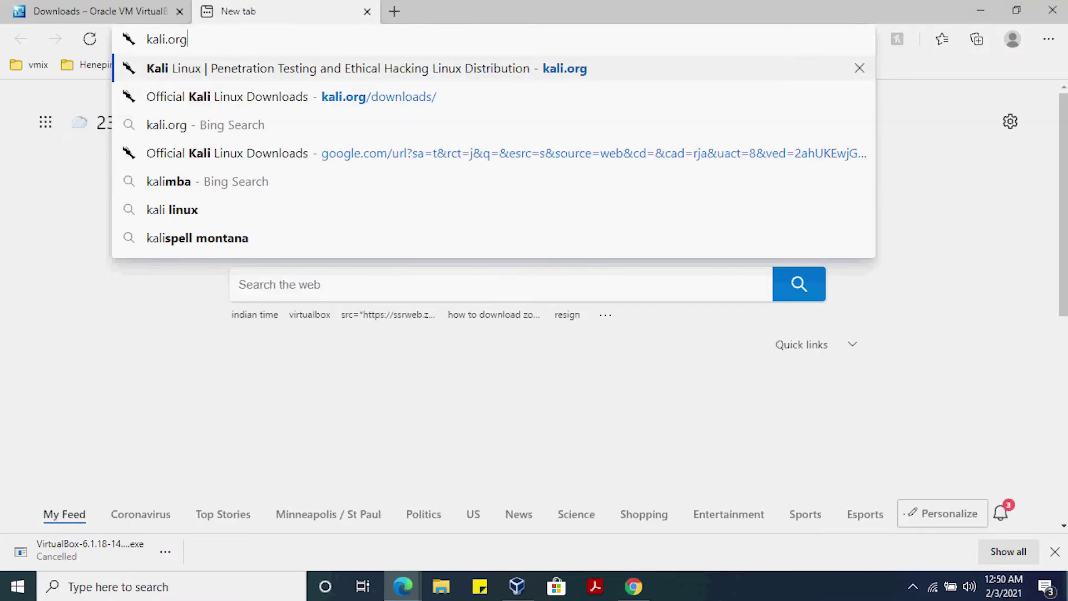
# Load the kali.org website in Edge
pyautogui.press('Return')
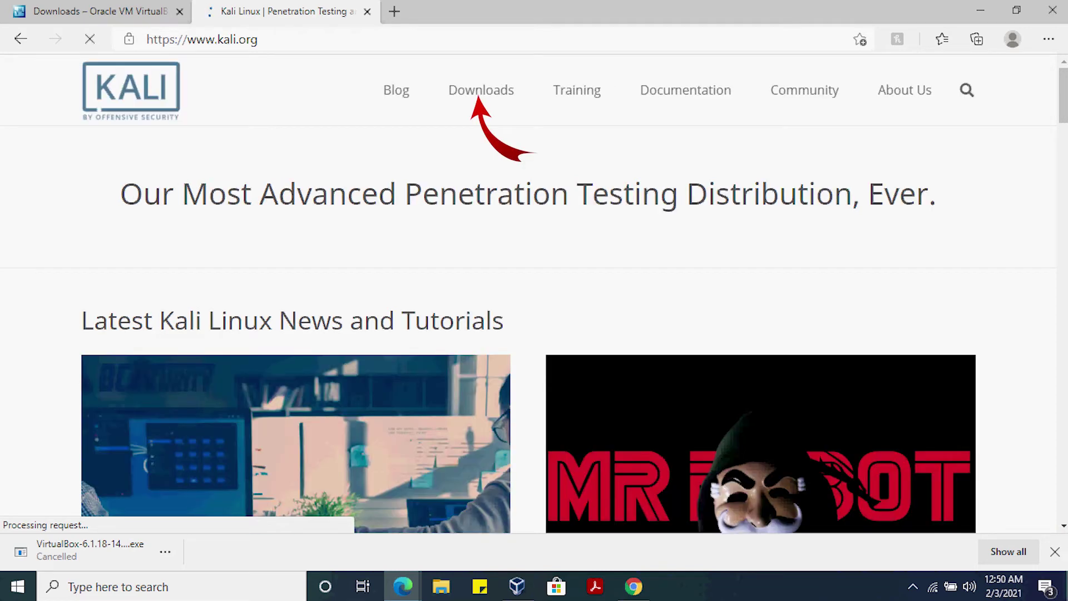
# Go to the Download Kali Linux Images page and mark the 2020.4 Kali Linux 64-Bit (Installer) image
pyautogui.click(481, 90)
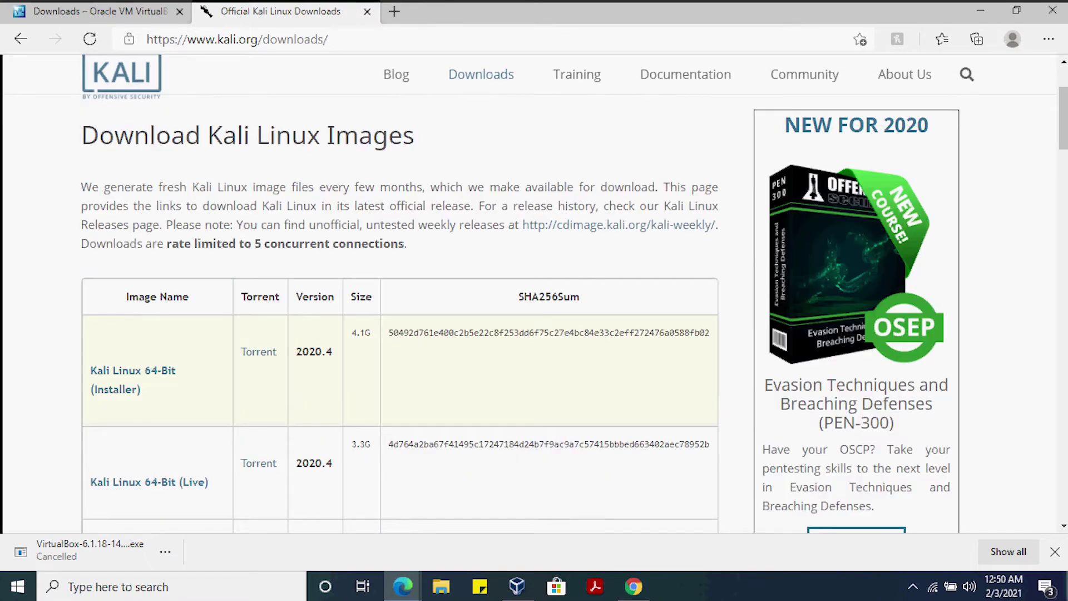
pyautogui.moveTo(176, 371); pyautogui.dragTo(142, 371)
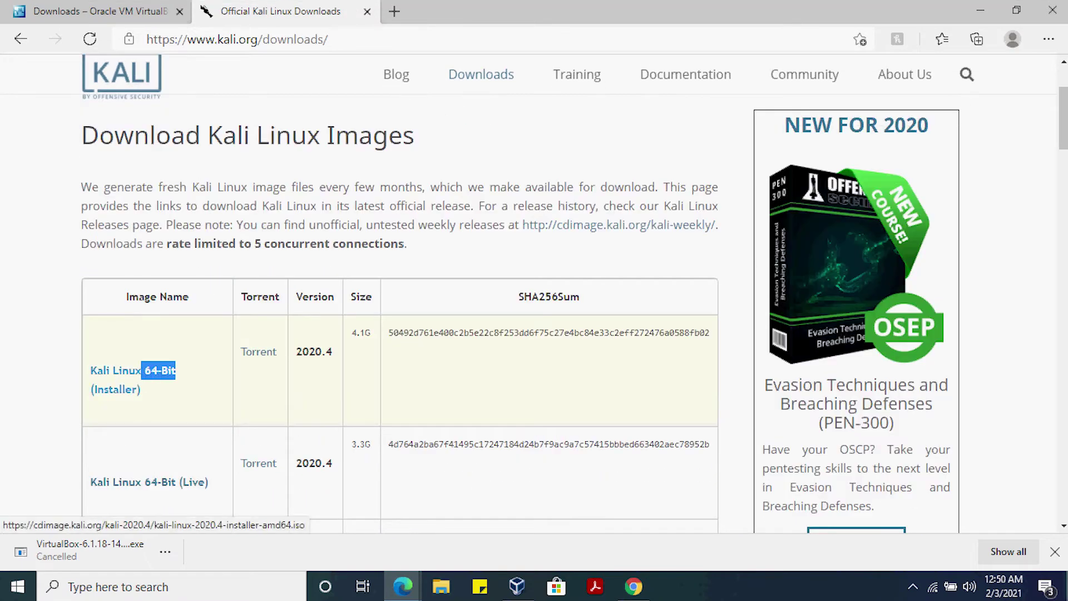
pyautogui.scroll(-1, 144, 371)
pyautogui.scroll(1, 313, 333)
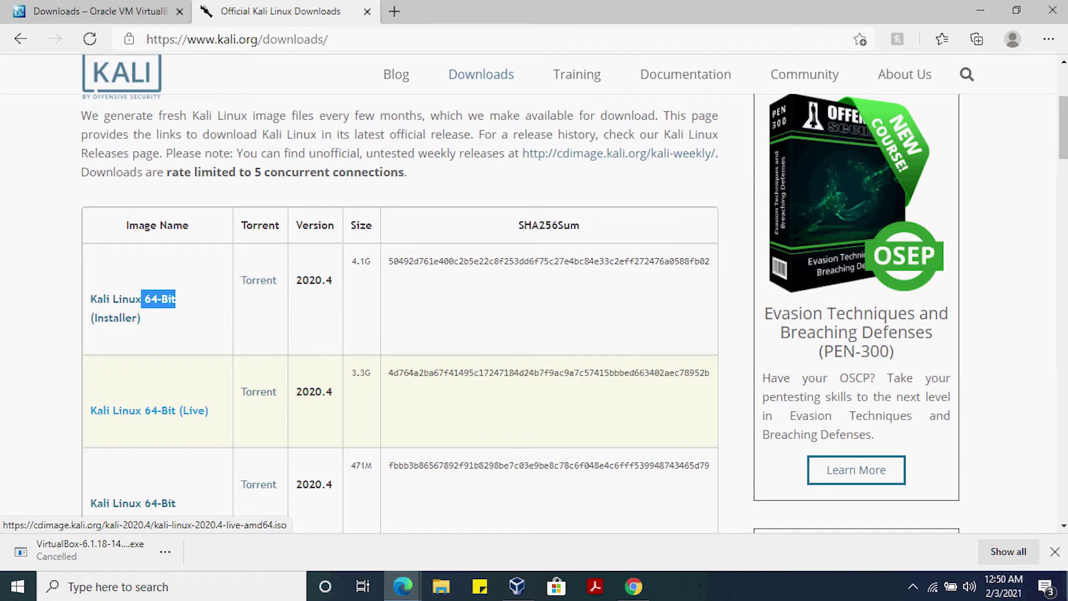
pyautogui.doubleClick(314, 351)
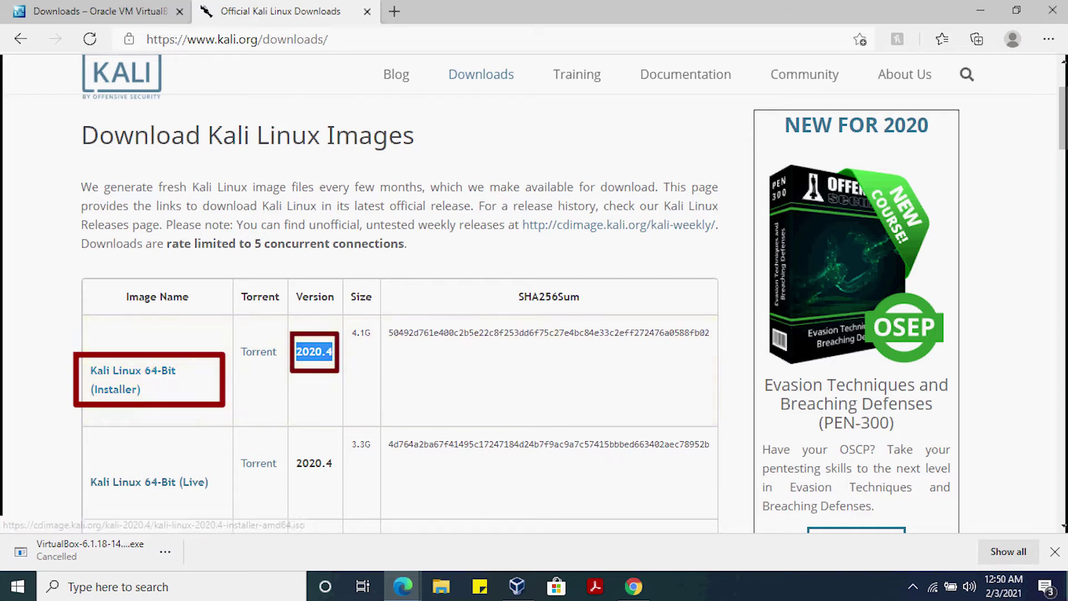
pyautogui.scroll(-1, 534, 312)
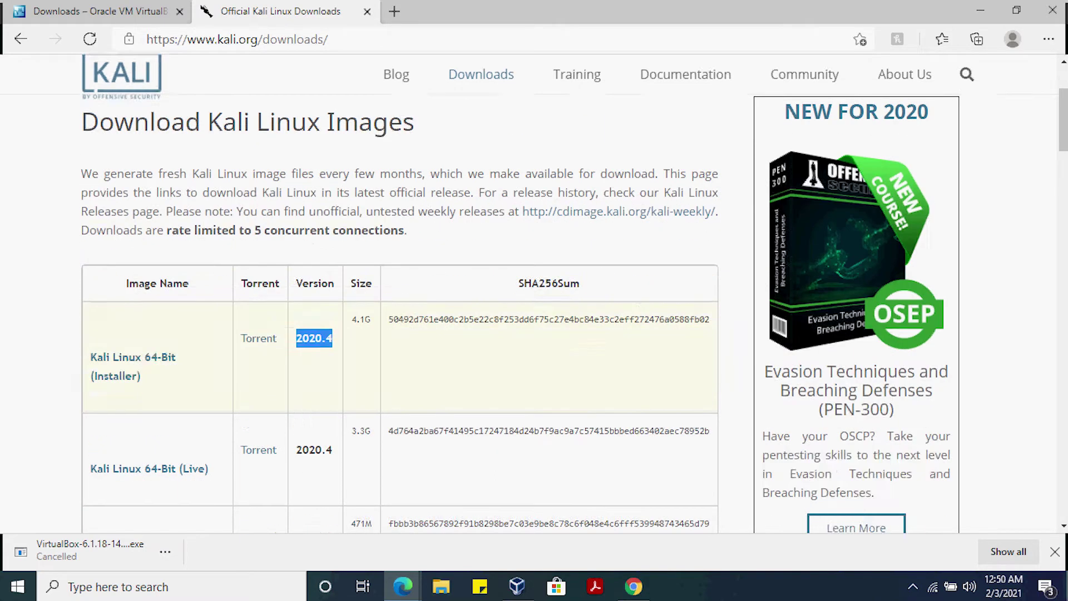
pyautogui.scroll(2, 534, 312)
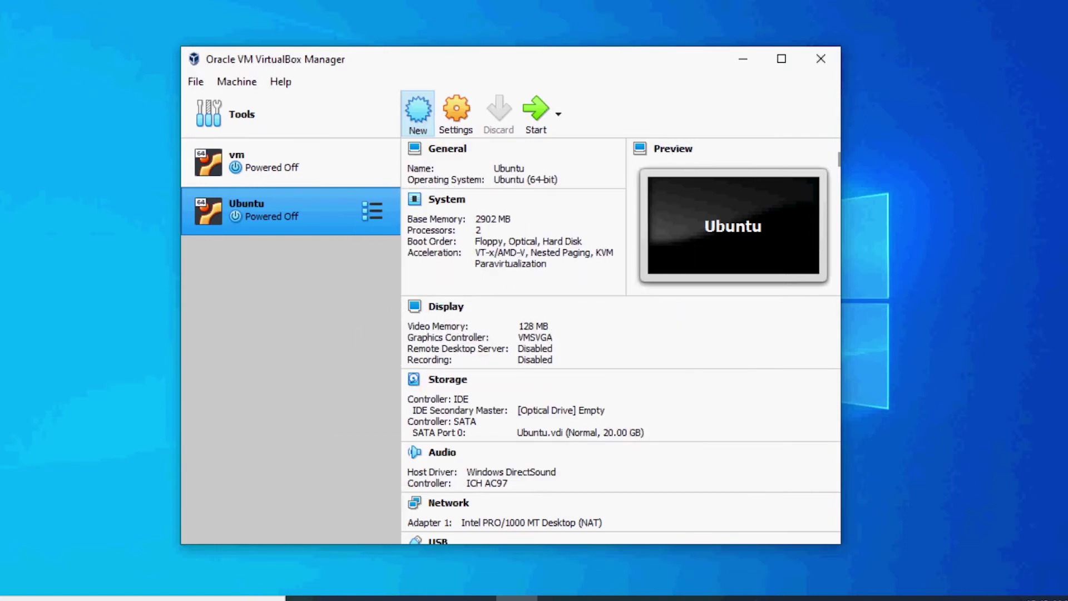
# Create a new machine named Kali with type Linux and version Debian (64-bit)
pyautogui.click(418, 114)
pyautogui.write('Ka')
pyautogui.press('BackSpace')
pyautogui.press('BackSpace')
pyautogui.write('Kali')
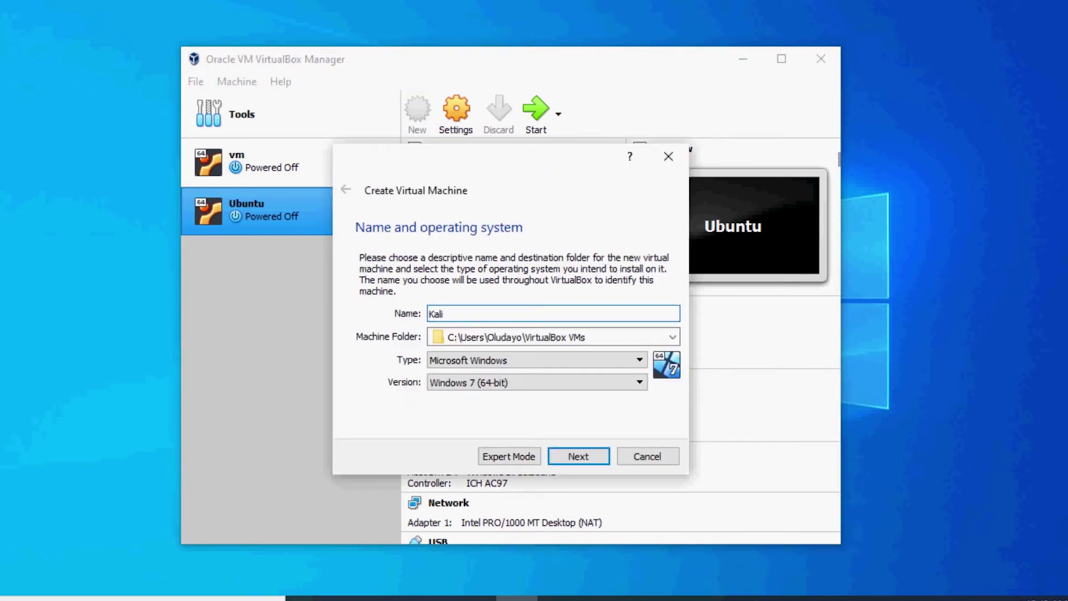
pyautogui.press('Tab')
pyautogui.press('Tab')
pyautogui.press('l')
pyautogui.press('Tab')
pyautogui.hotkey('alt', 'Down')
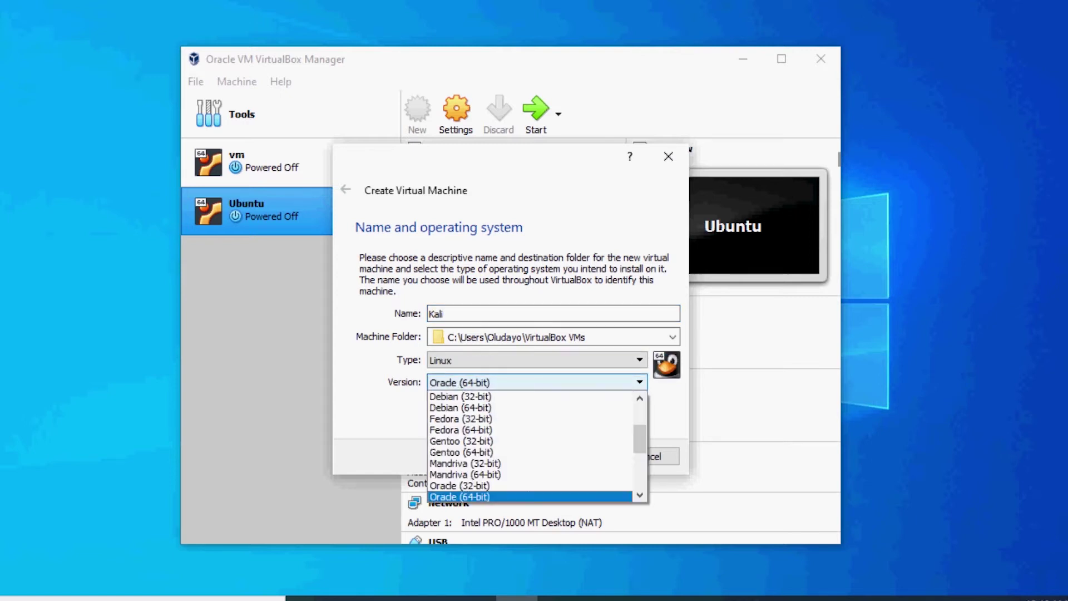
pyautogui.press('d')
pyautogui.press('d')
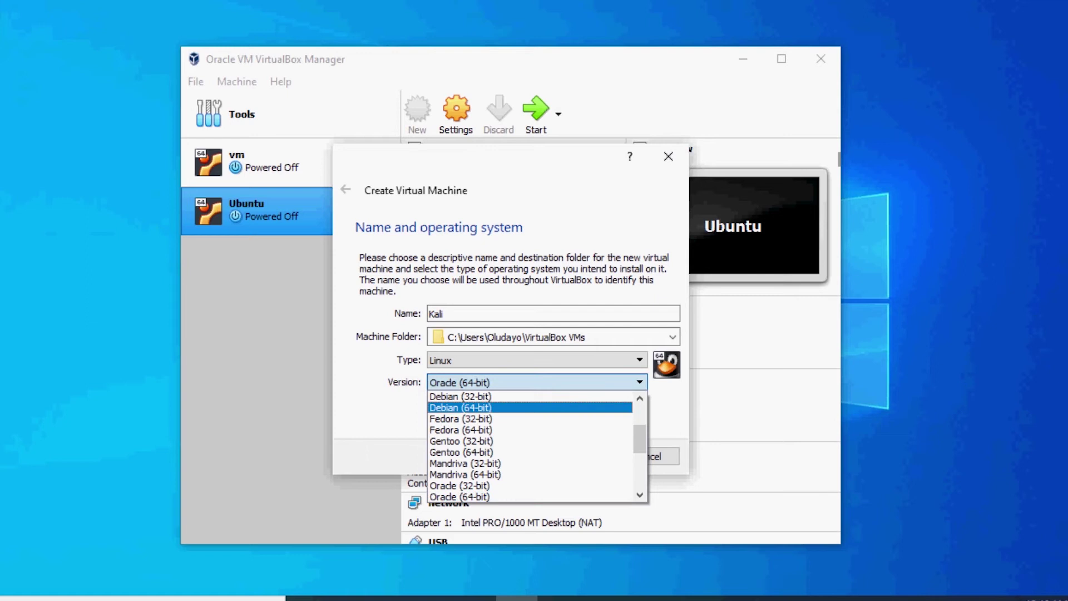
pyautogui.press('Return')
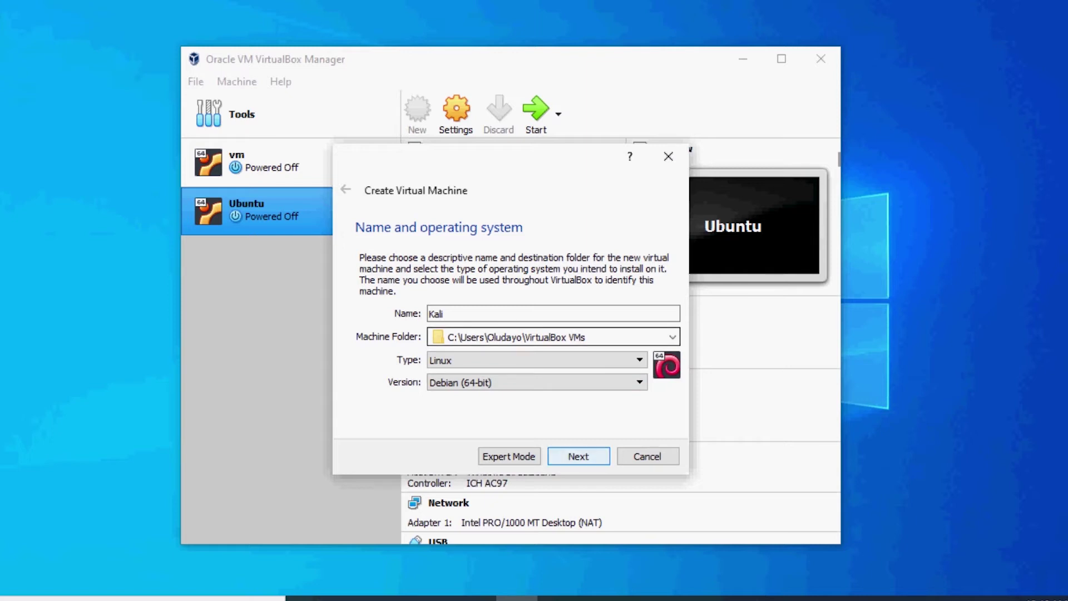
pyautogui.press('Return')
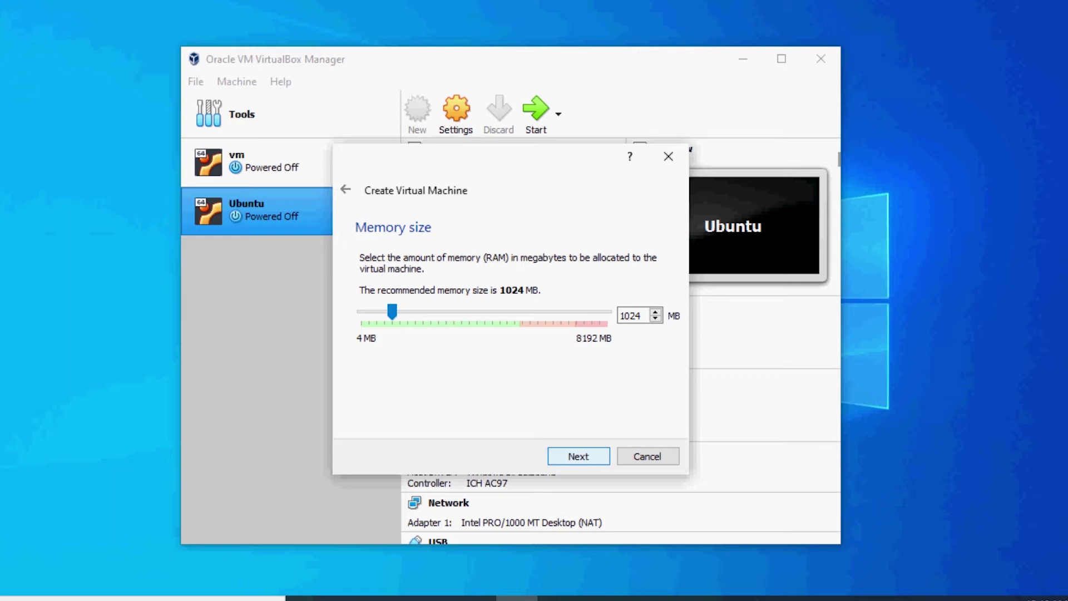
# Give the VM 2048 MB memory and a new dynamically allocated VDI hard disk
pyautogui.moveTo(392, 311); pyautogui.dragTo(423, 314)
pyautogui.press('Return')
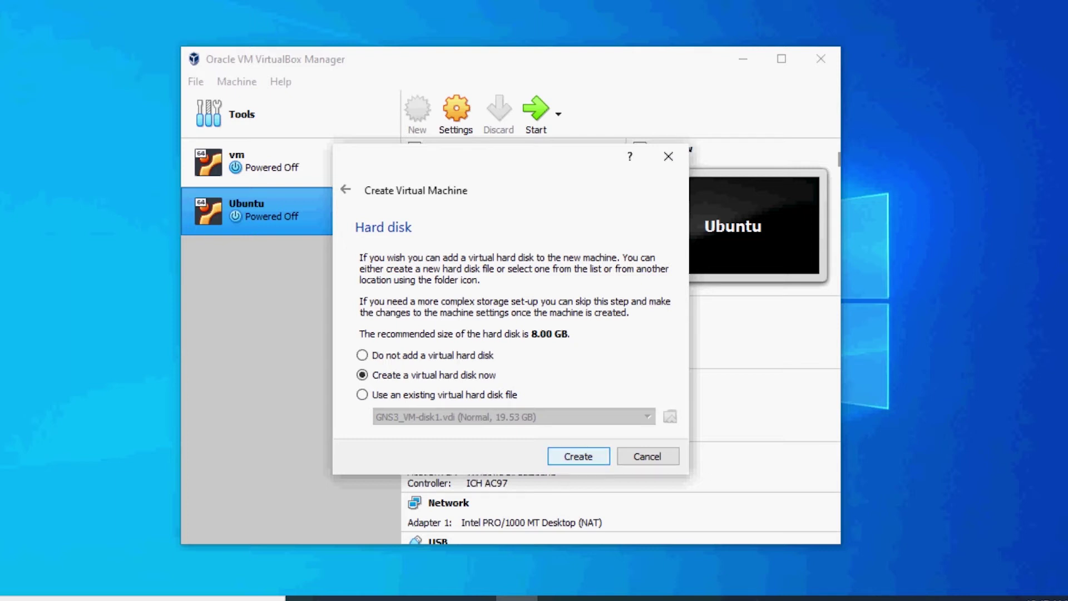
pyautogui.press('Return')
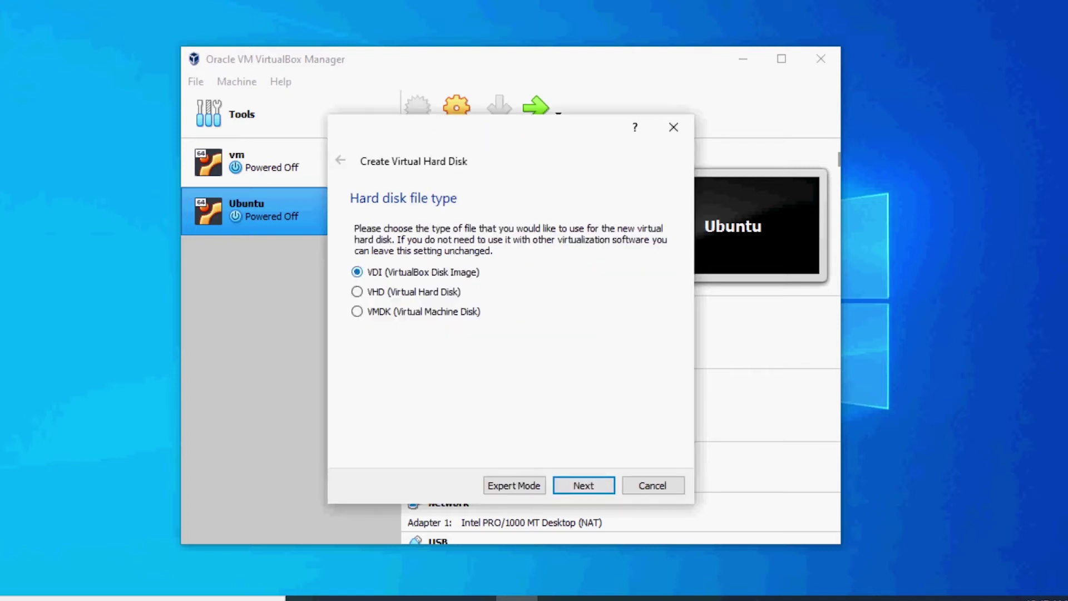
pyautogui.press('Return')
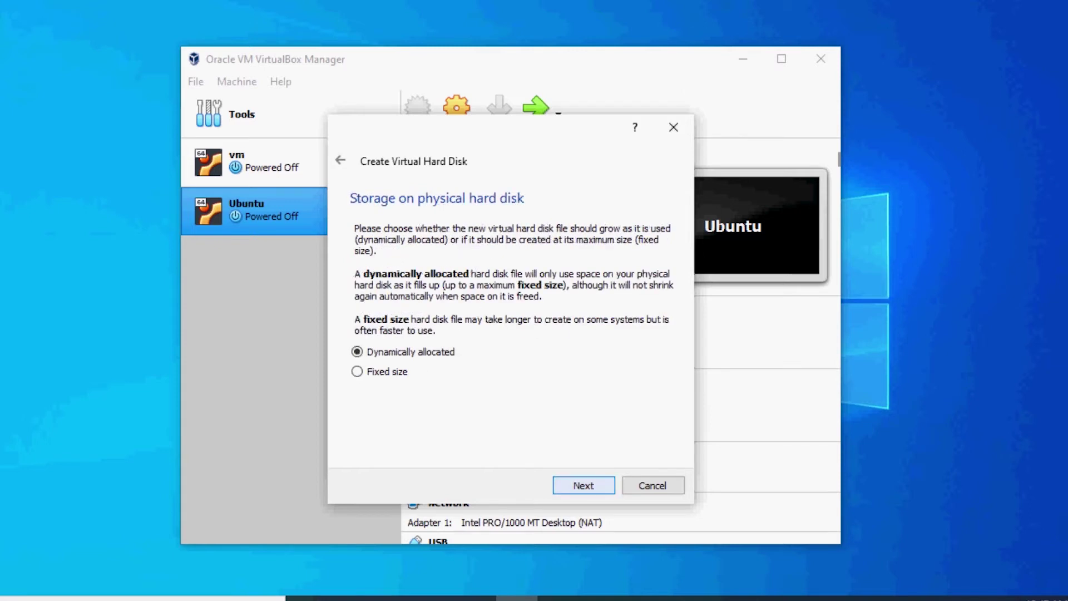
pyautogui.press('Return')
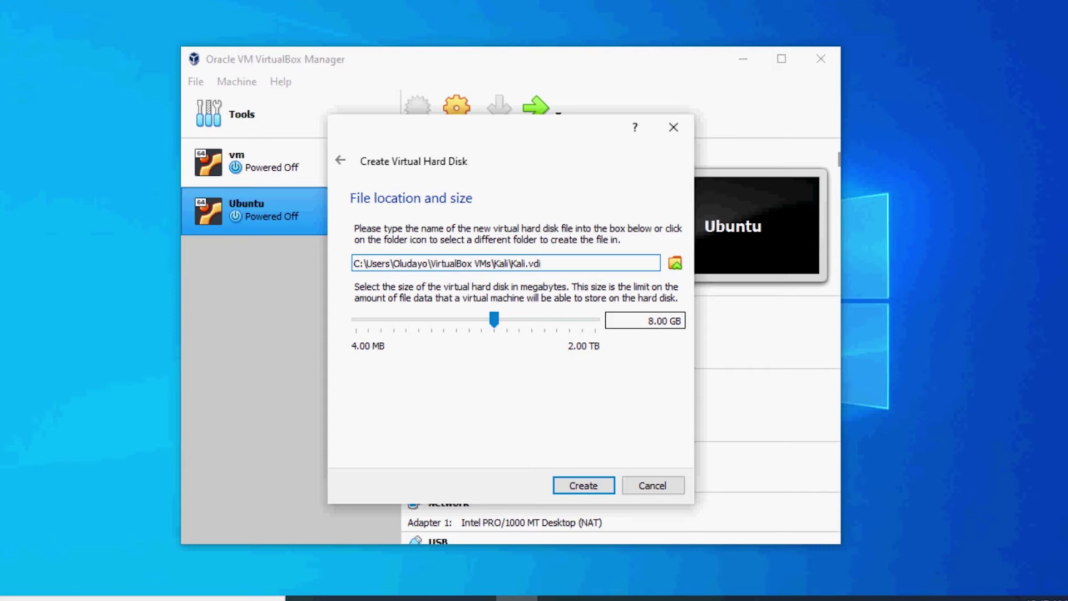
# Set the disk size to 15 GB and create the Kali machine
pyautogui.click(654, 320)
pyautogui.press('BackSpace')
pyautogui.write('15')
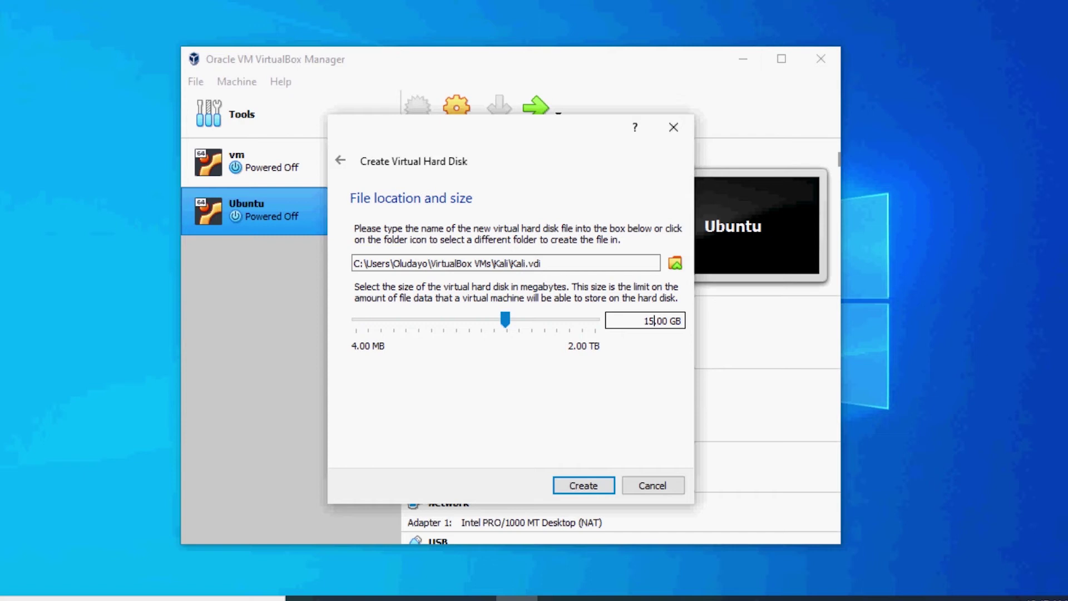
pyautogui.press('Return')
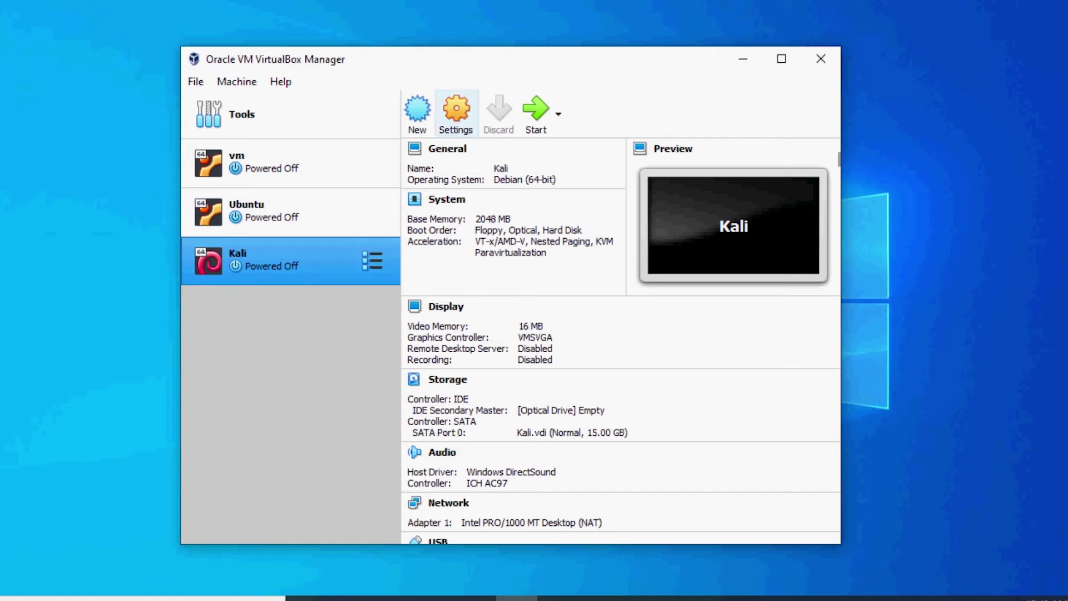
# In Kali's General > Advanced settings, set Shared Clipboard and Drag'n'Drop to Bidirectional
pyautogui.click(456, 111)
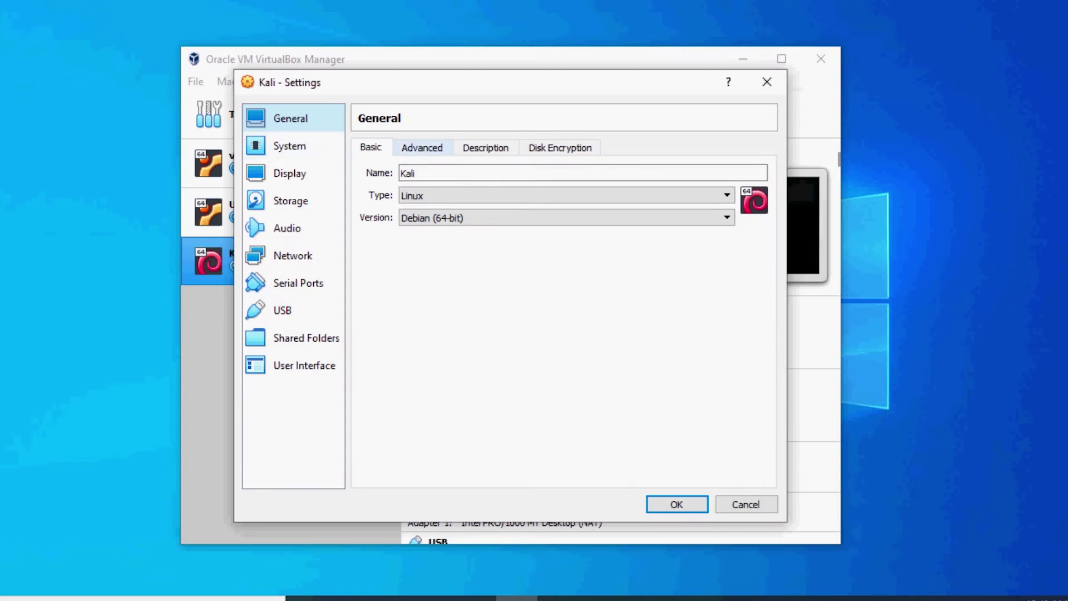
pyautogui.click(422, 147)
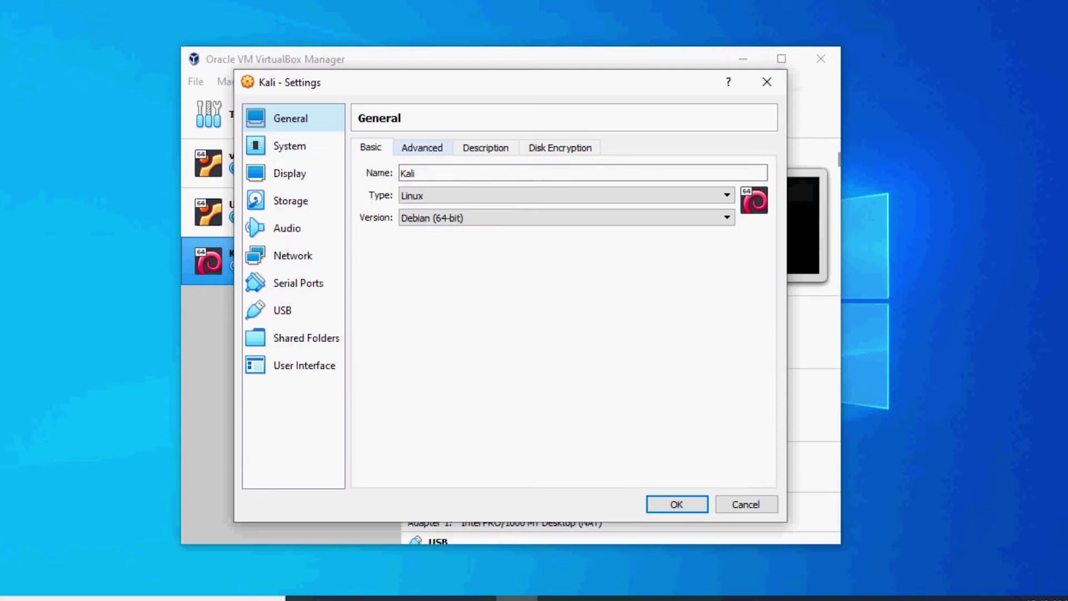
pyautogui.click(422, 147)
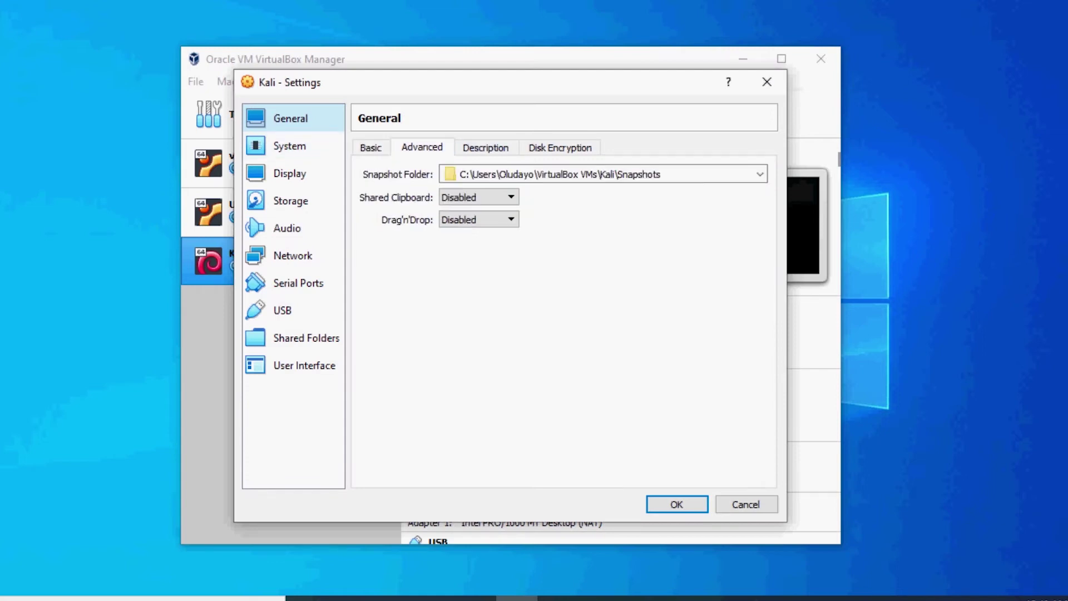
pyautogui.click(478, 197)
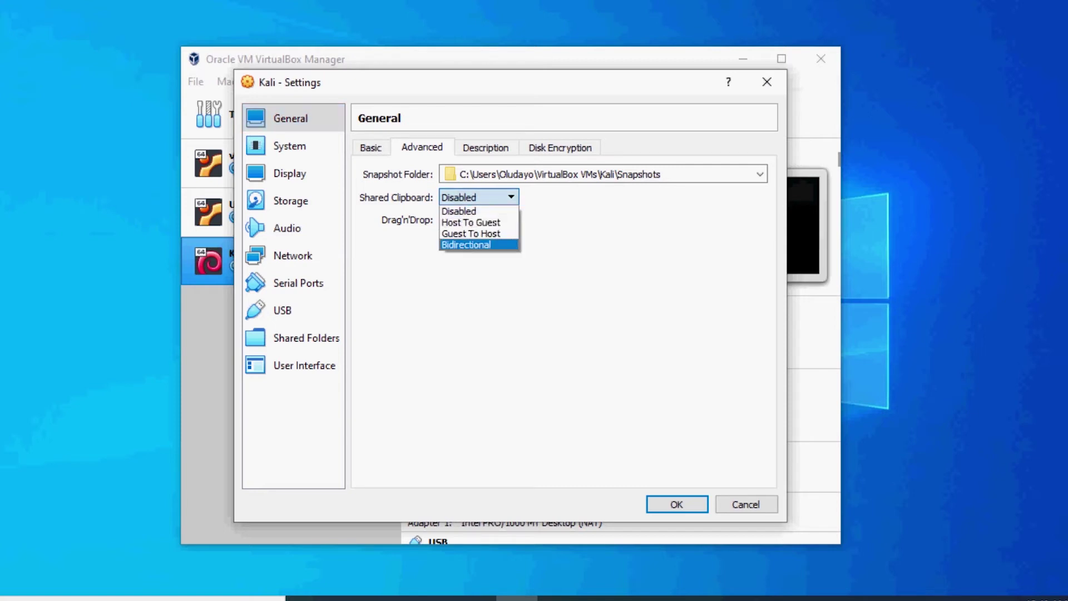
pyautogui.press('Return')
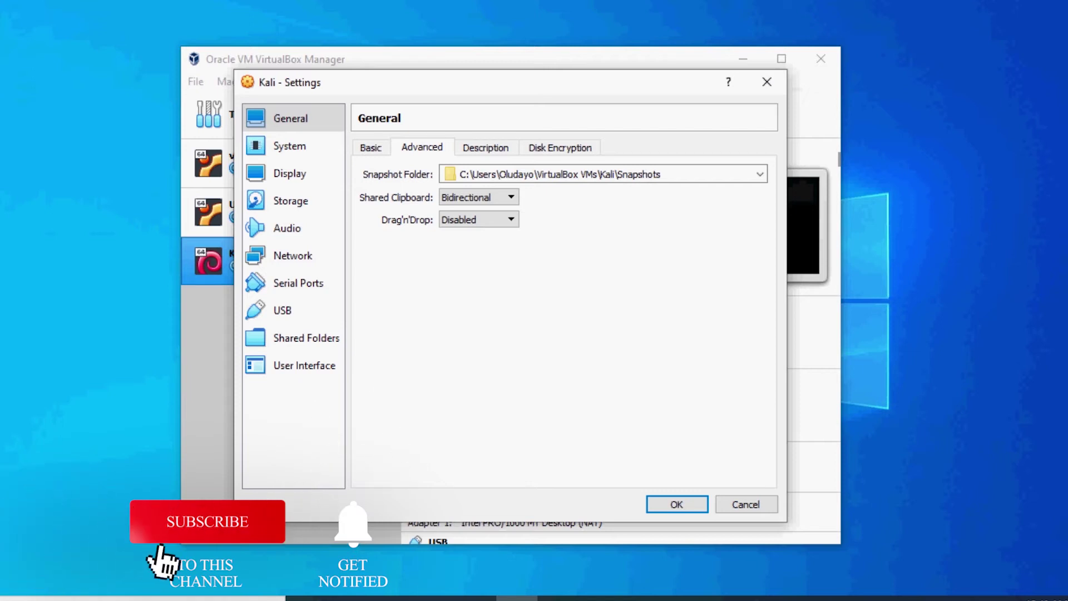
pyautogui.click(479, 219)
pyautogui.click(478, 219)
pyautogui.click(478, 219)
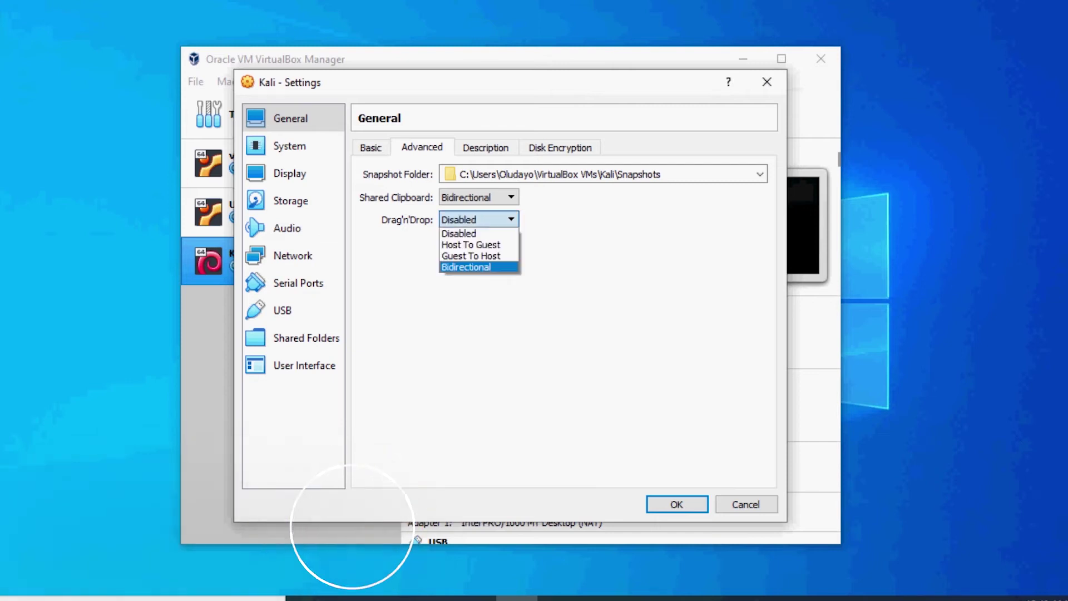
pyautogui.press('Return')
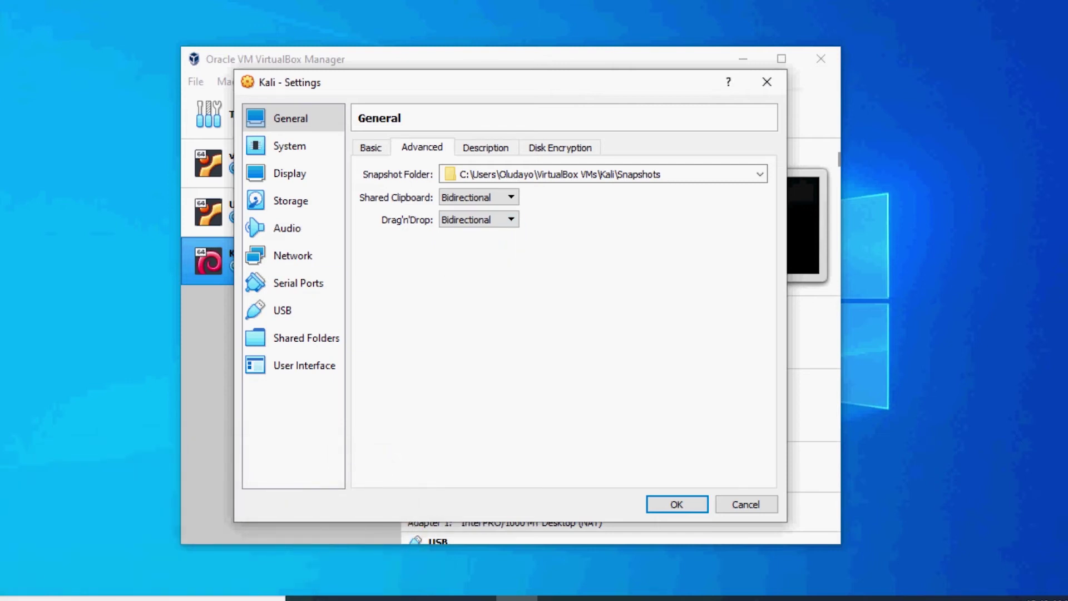
# Change both Shared Clipboard and Drag'n'Drop to Disabled
pyautogui.click(479, 197)
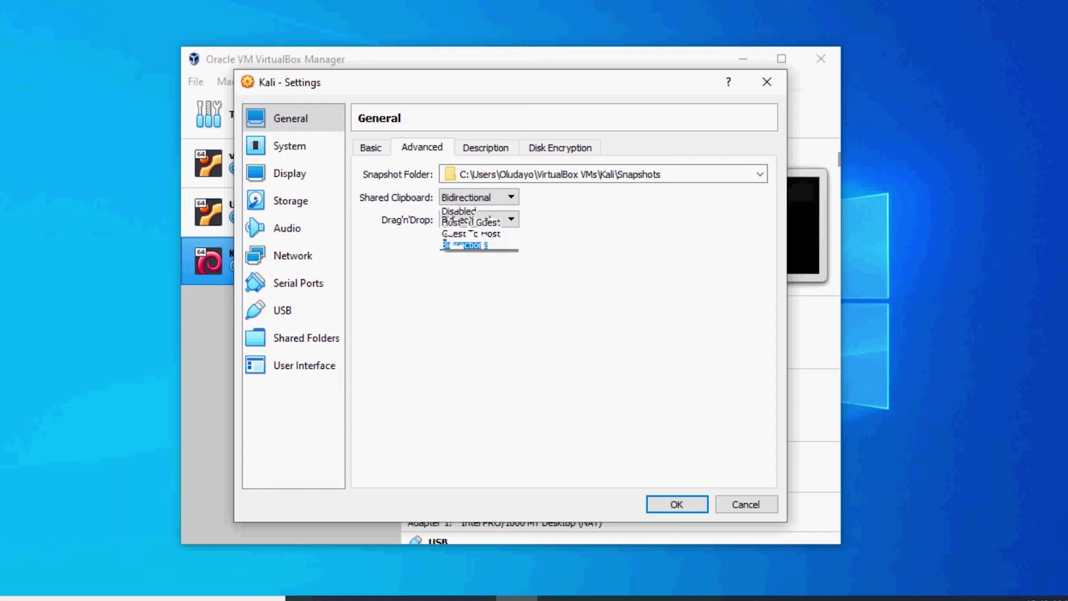
pyautogui.click(458, 211)
pyautogui.click(479, 220)
pyautogui.click(458, 233)
pyautogui.click(478, 219)
pyautogui.click(458, 233)
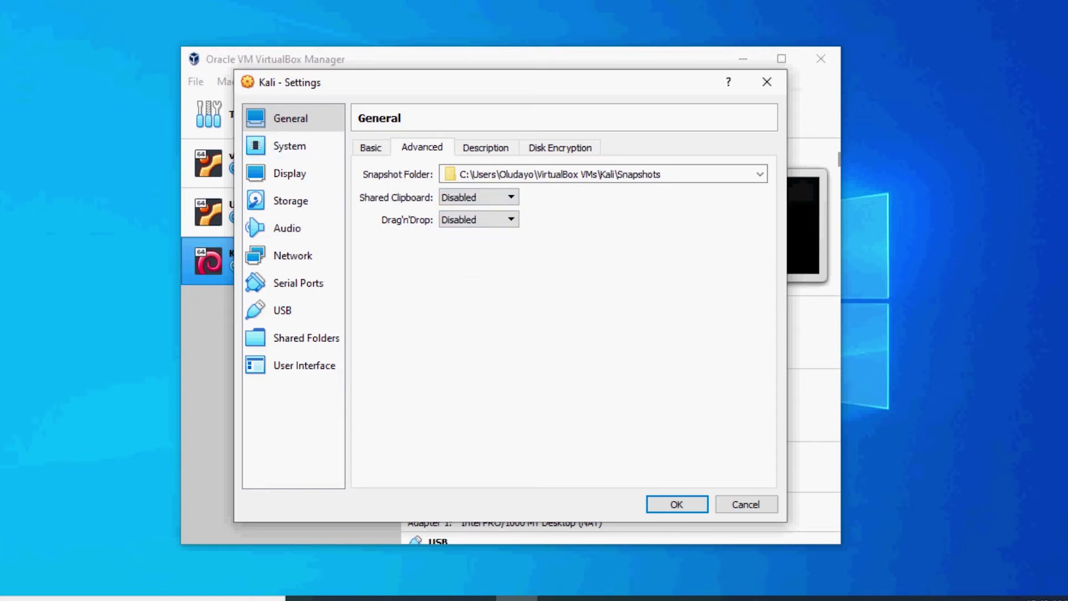
pyautogui.click(485, 147)
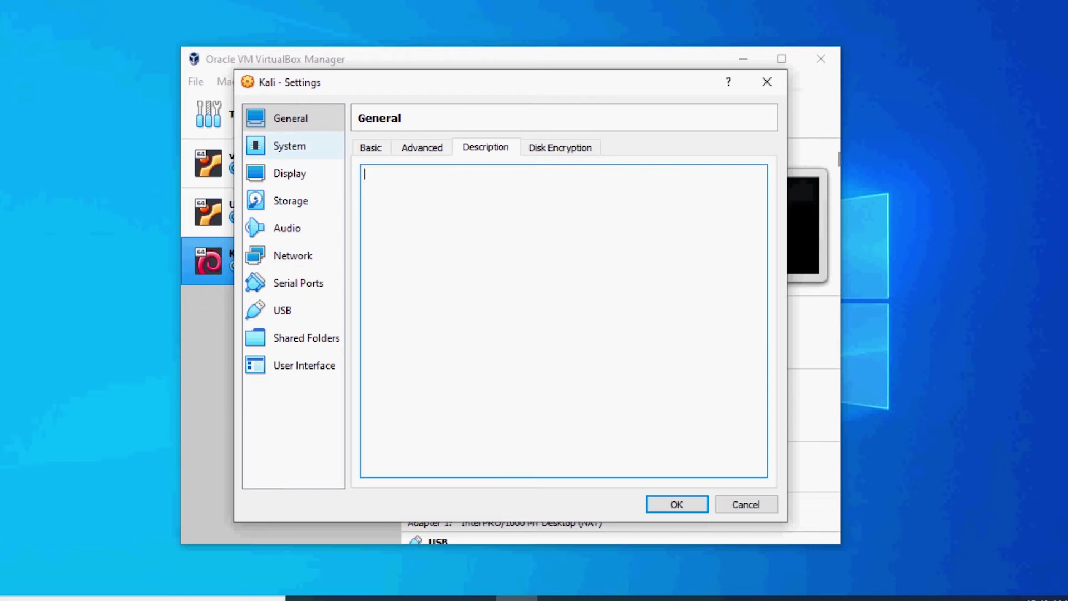
# Give the Kali VM 2 processors and 128 MB of video memory
pyautogui.hotkey('ctrl', 'Tab')
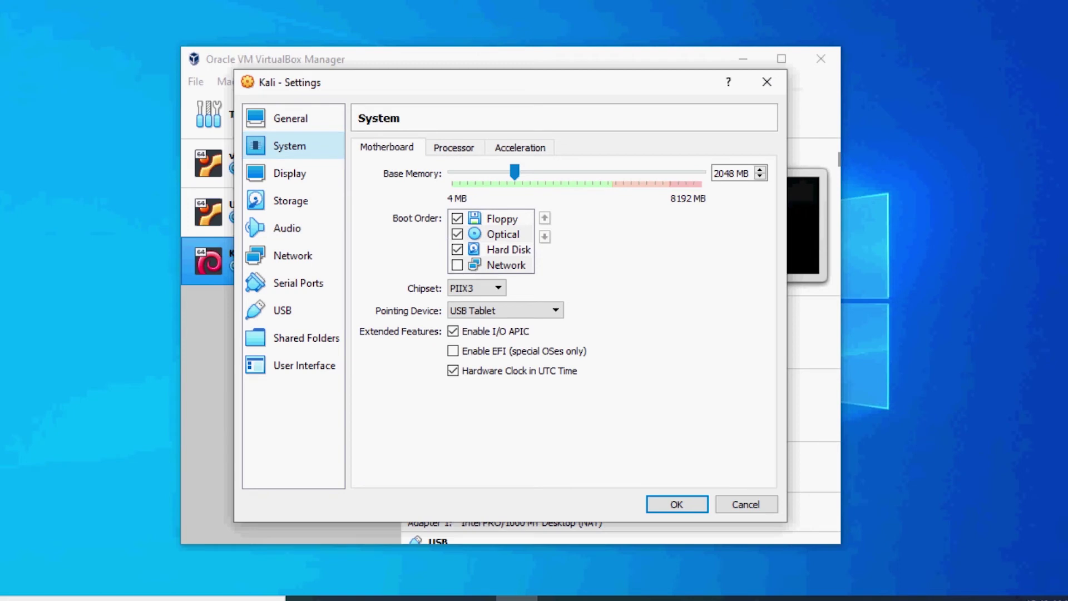
pyautogui.hotkey('ctrl', 'Tab')
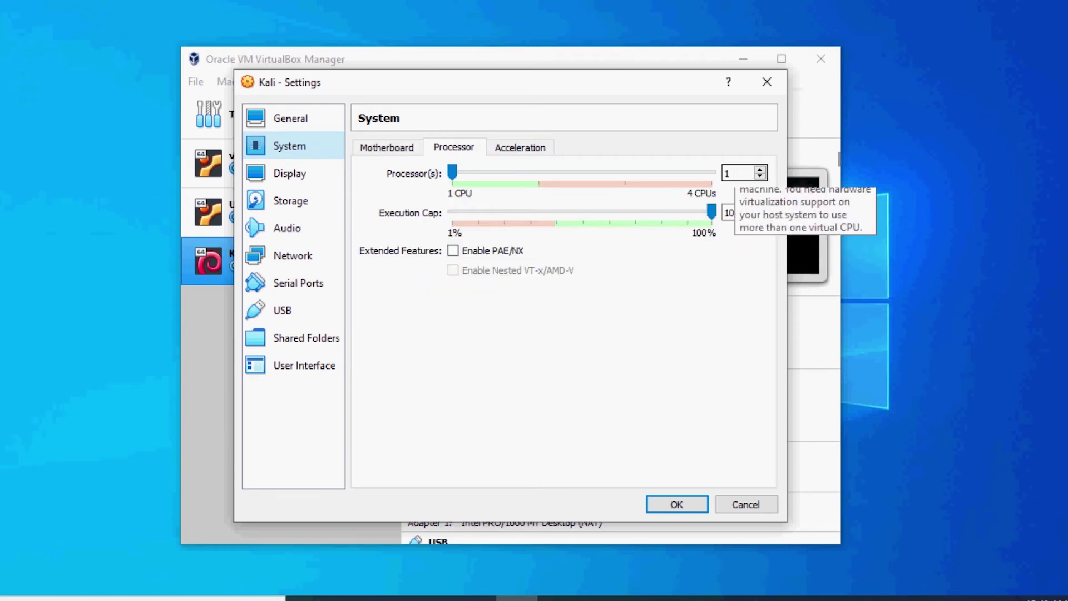
pyautogui.moveTo(452, 173); pyautogui.dragTo(539, 172)
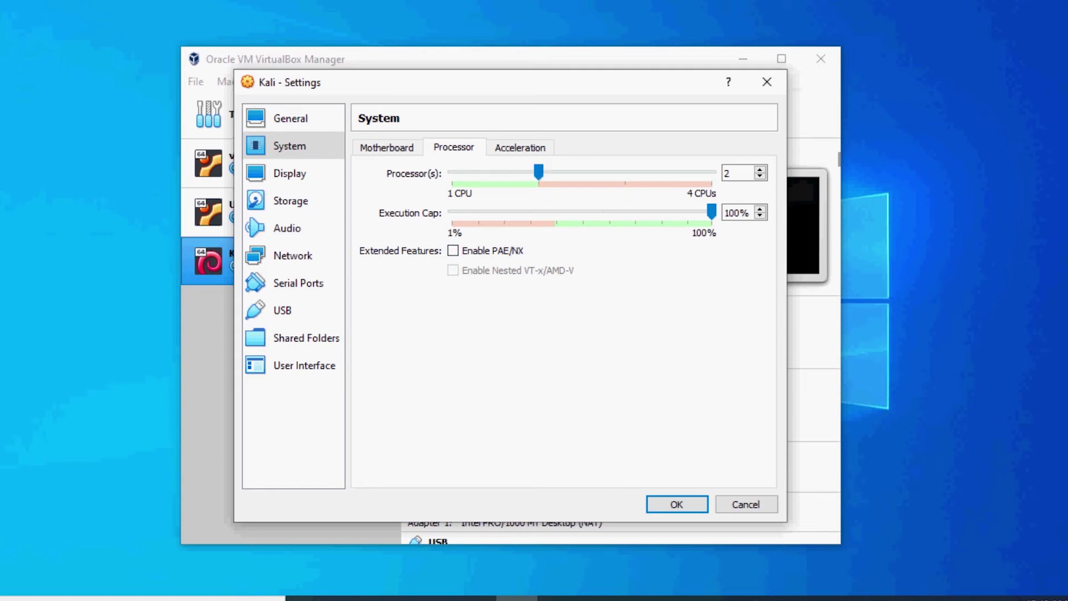
pyautogui.click(289, 173)
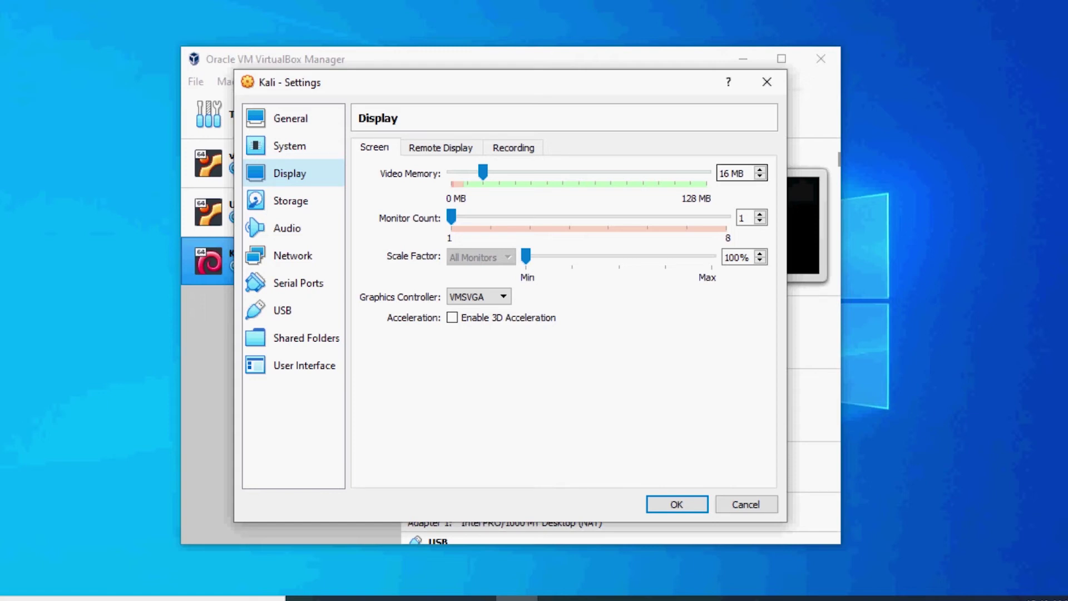
pyautogui.moveTo(483, 172); pyautogui.dragTo(707, 172)
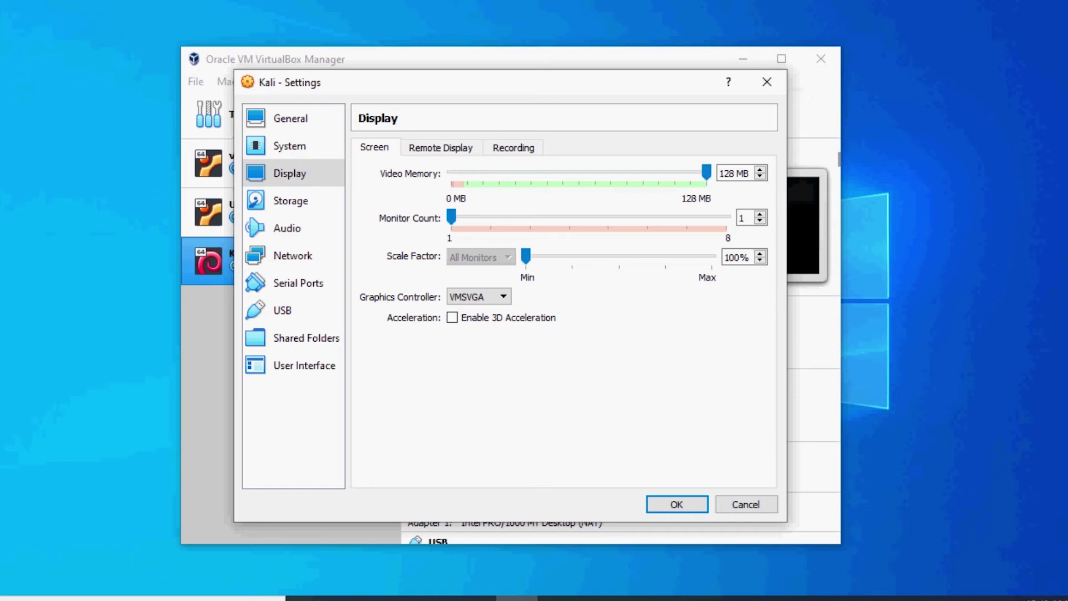
pyautogui.click(290, 201)
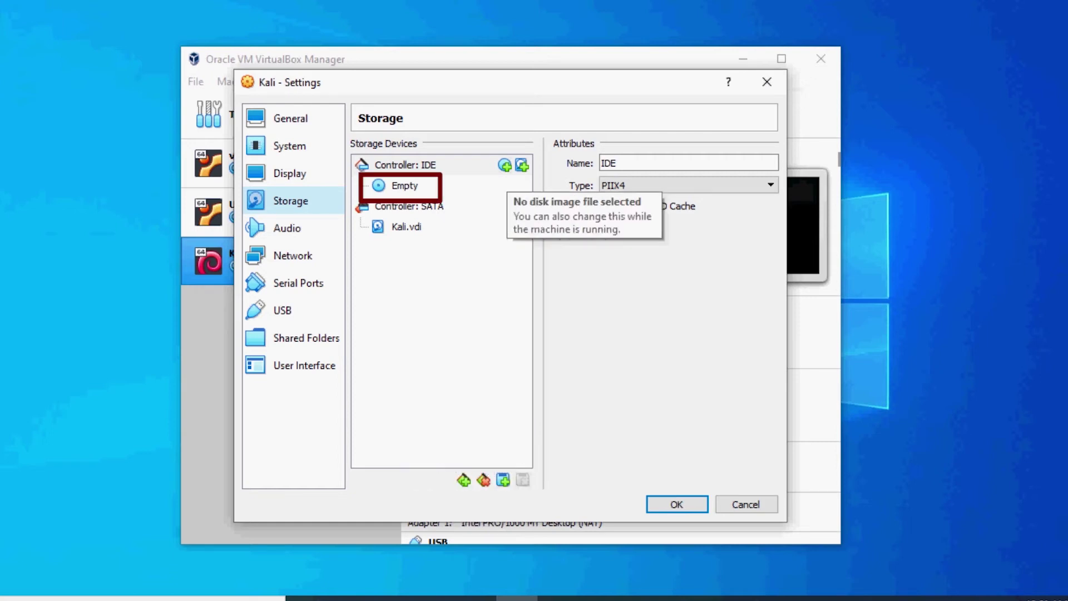
# Load kali-linux-2020.4-installer-amd64.iso into Kali's empty IDE optical drive and save the settings
pyautogui.click(404, 185)
pyautogui.click(768, 163)
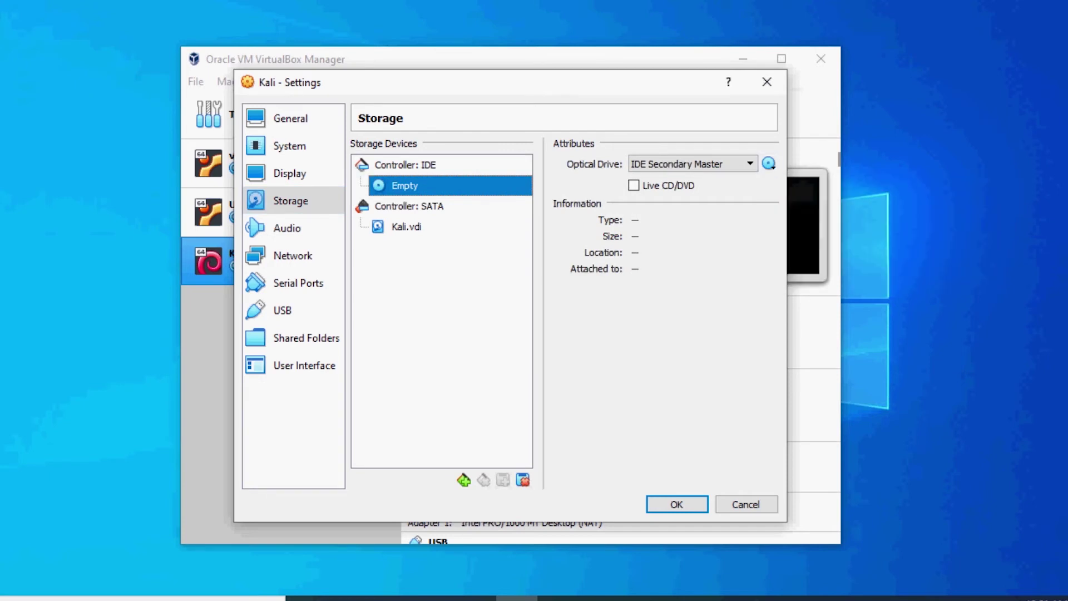
pyautogui.click(769, 162)
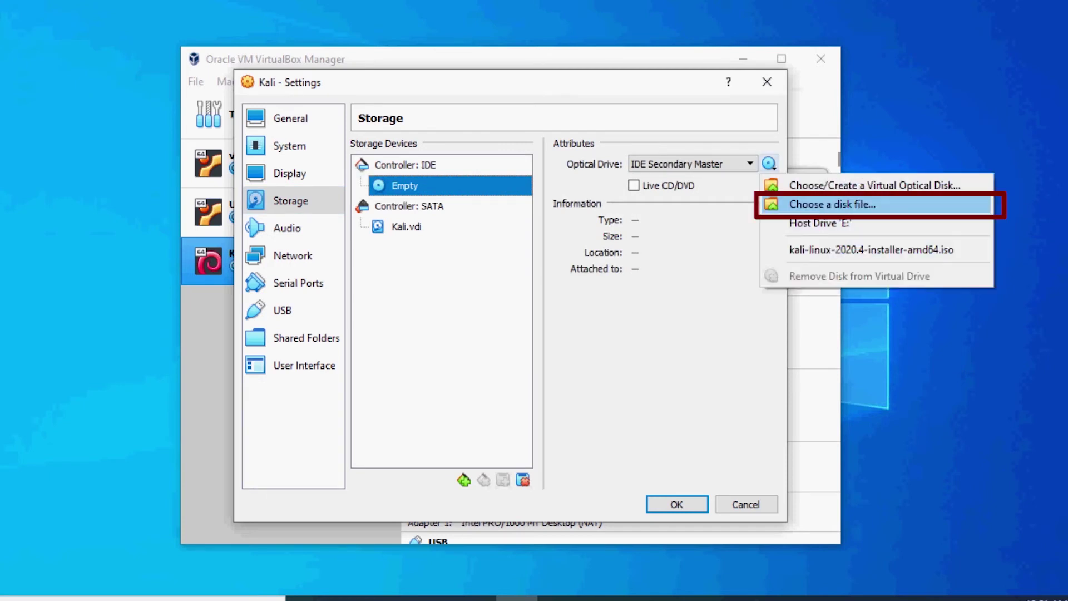
pyautogui.click(832, 204)
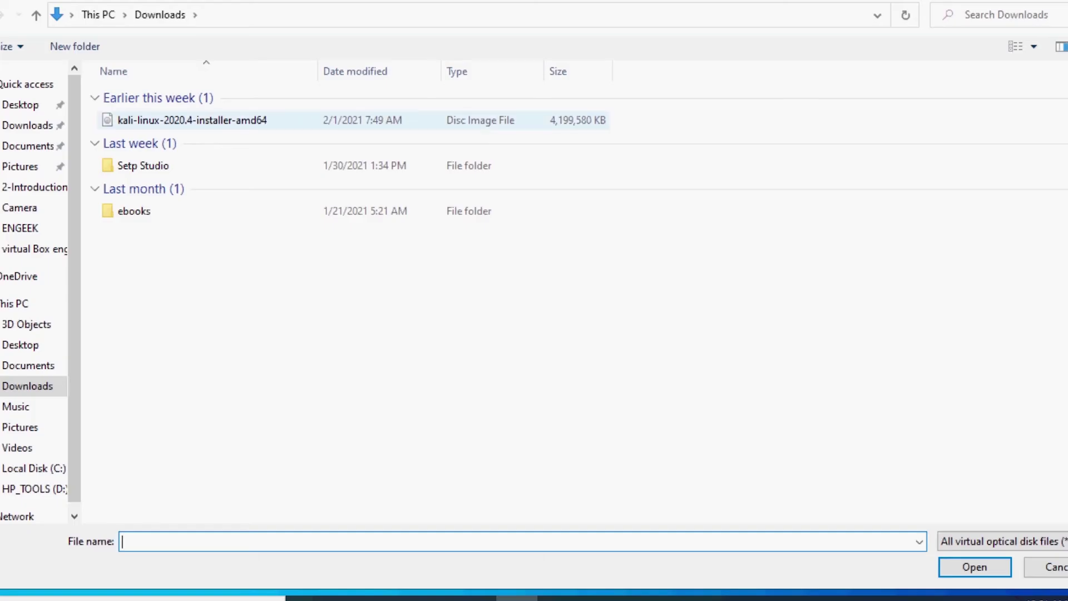
pyautogui.click(200, 122)
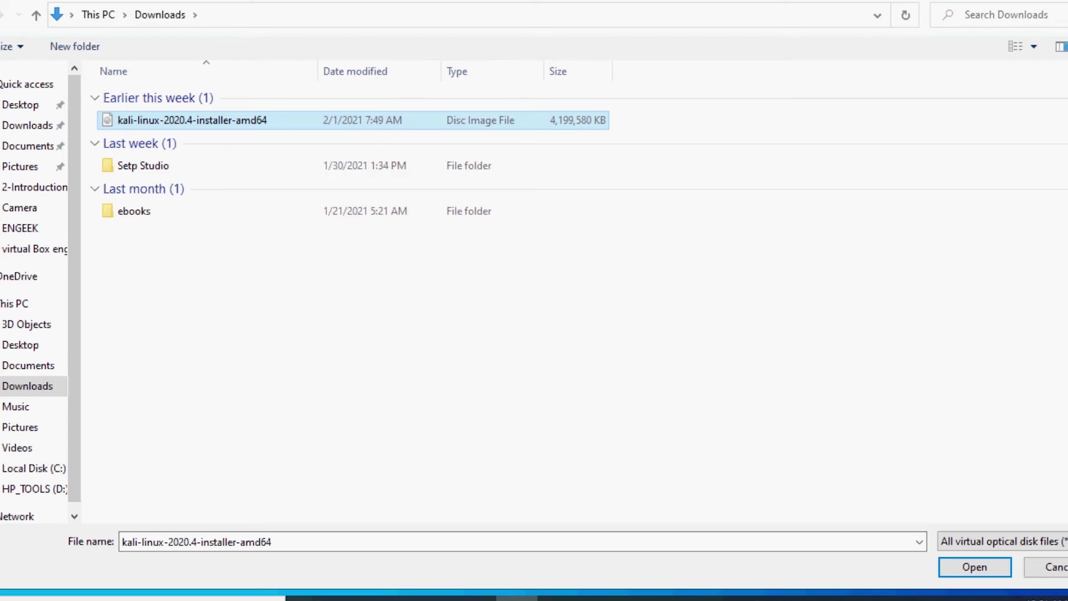
pyautogui.press('Return')
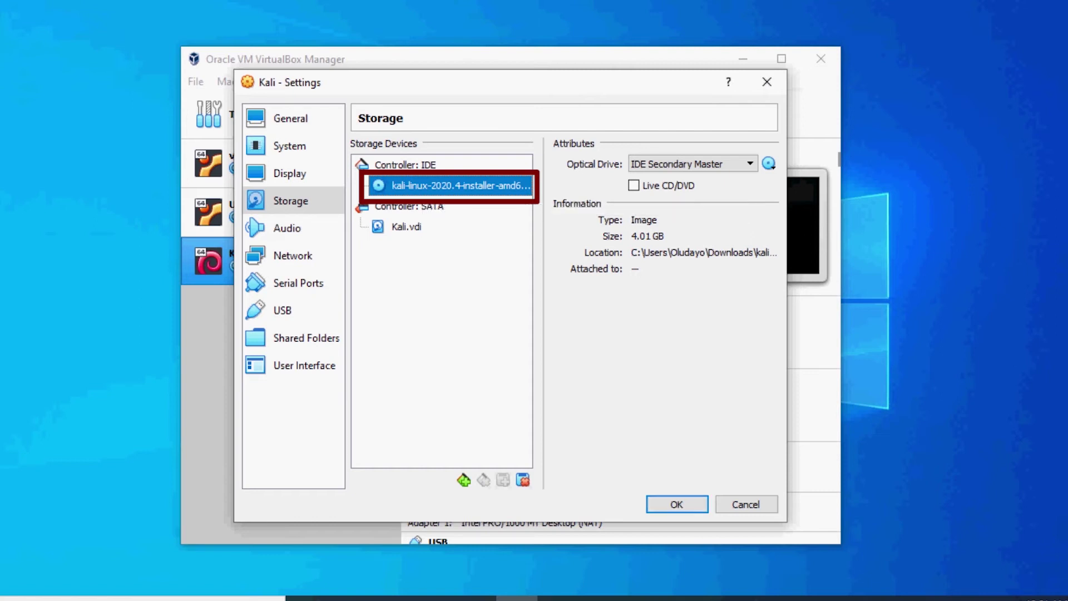
pyautogui.press('Return')
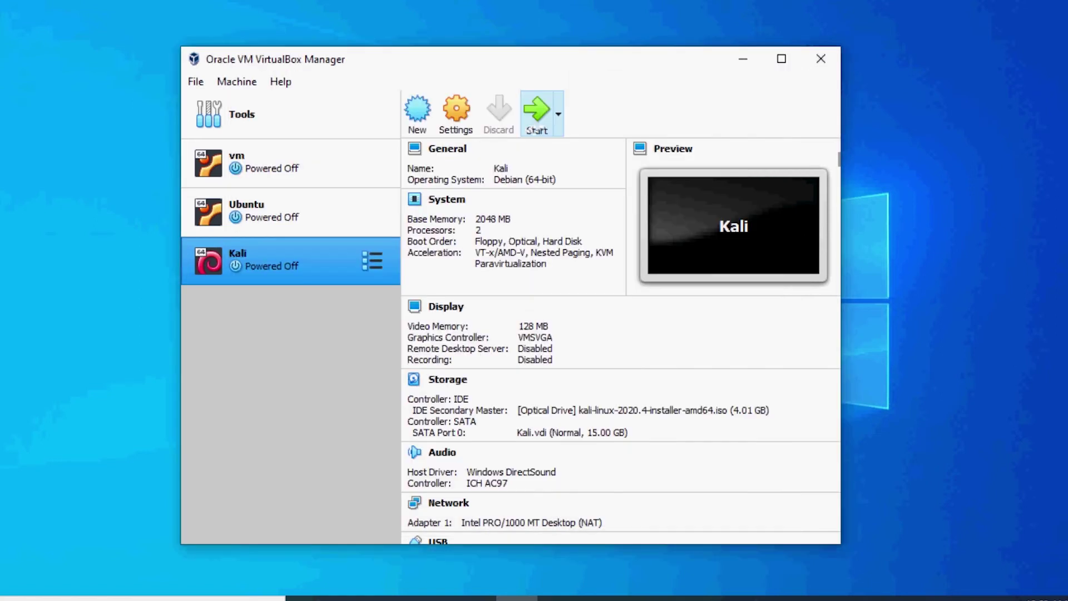
# Start the Kali VM with kali-linux-2020.4-installer-amd64.iso as the start-up disk
pyautogui.click(536, 113)
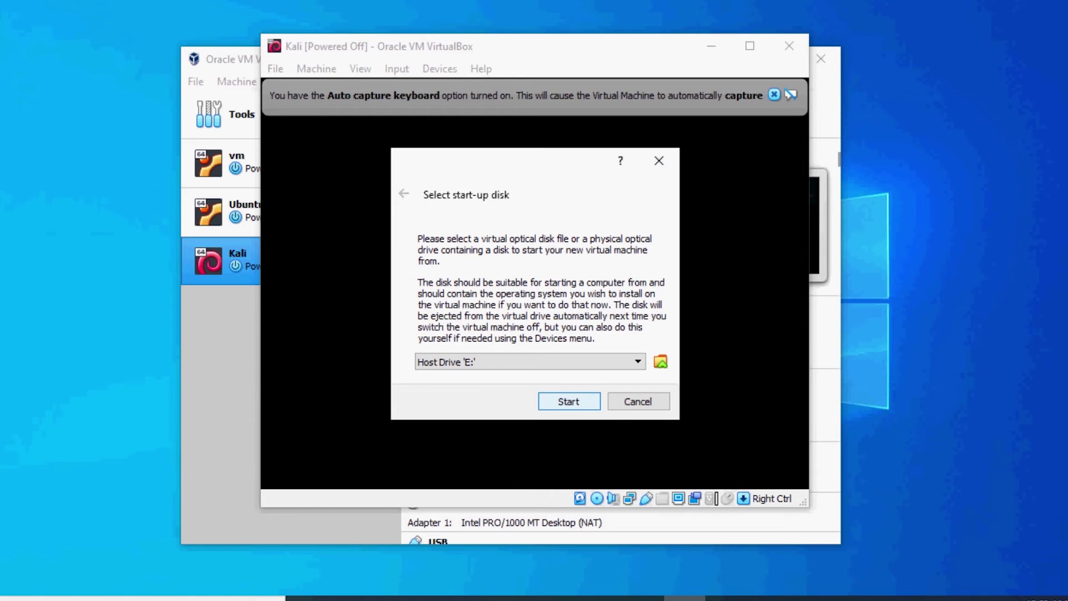
pyautogui.click(467, 361)
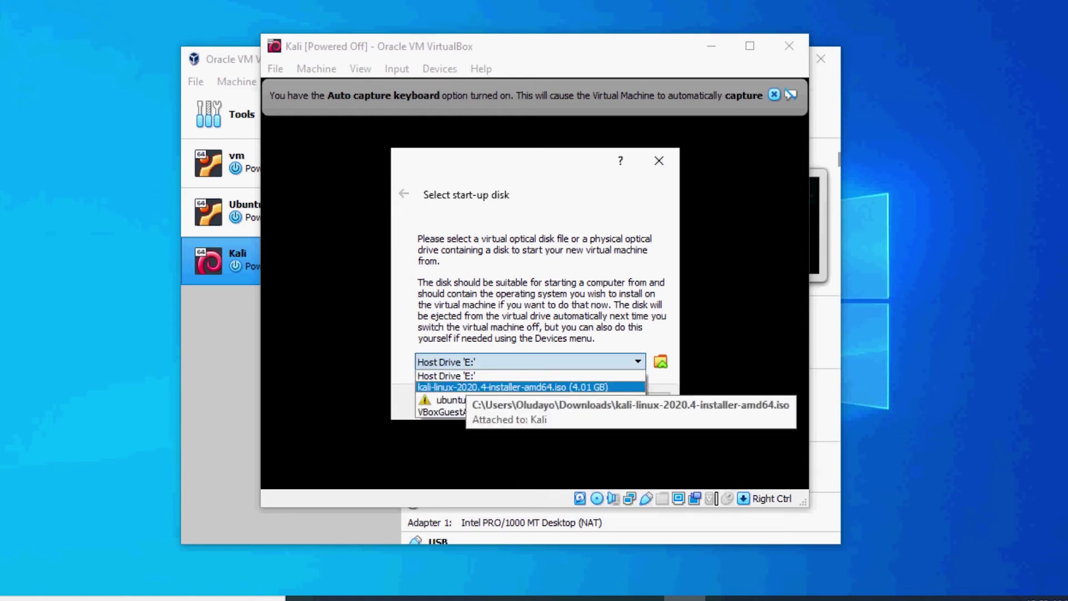
pyautogui.click(467, 387)
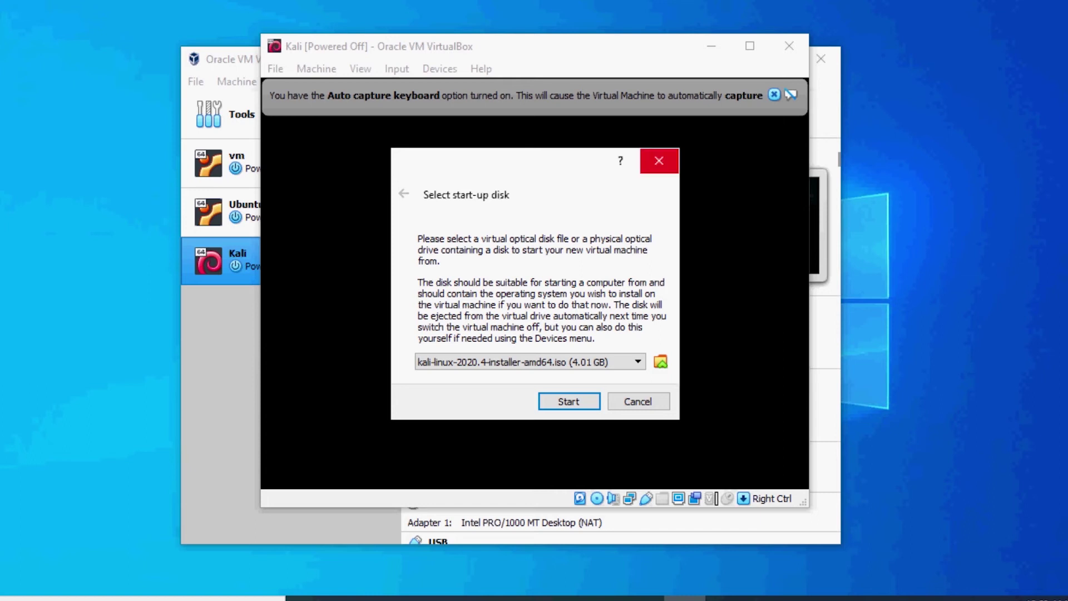
pyautogui.click(659, 160)
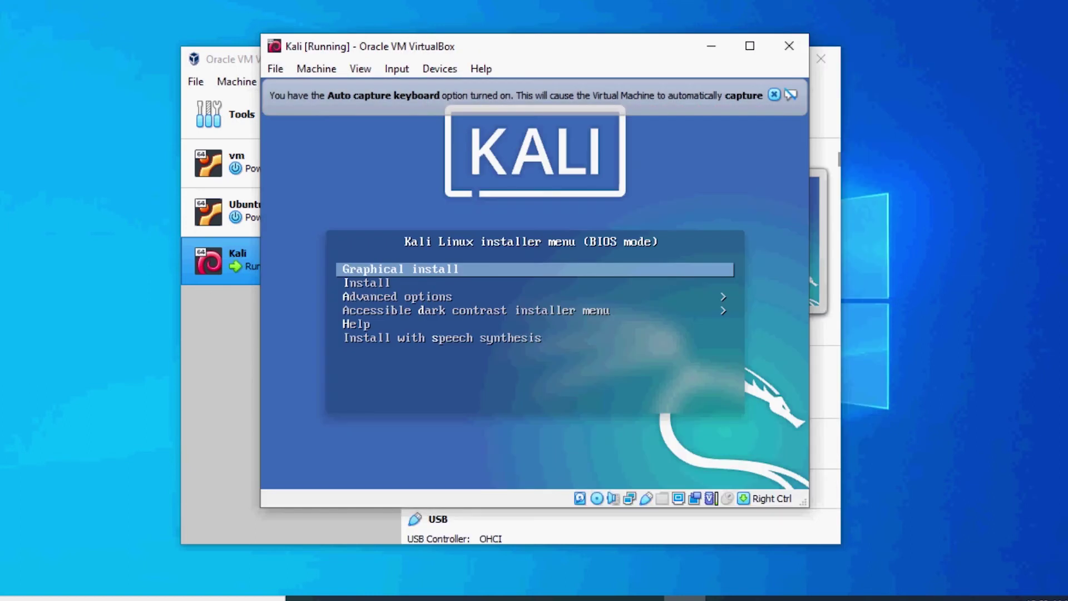
# Start the graphical installer with English as the language and United States as the location
pyautogui.press('Return')
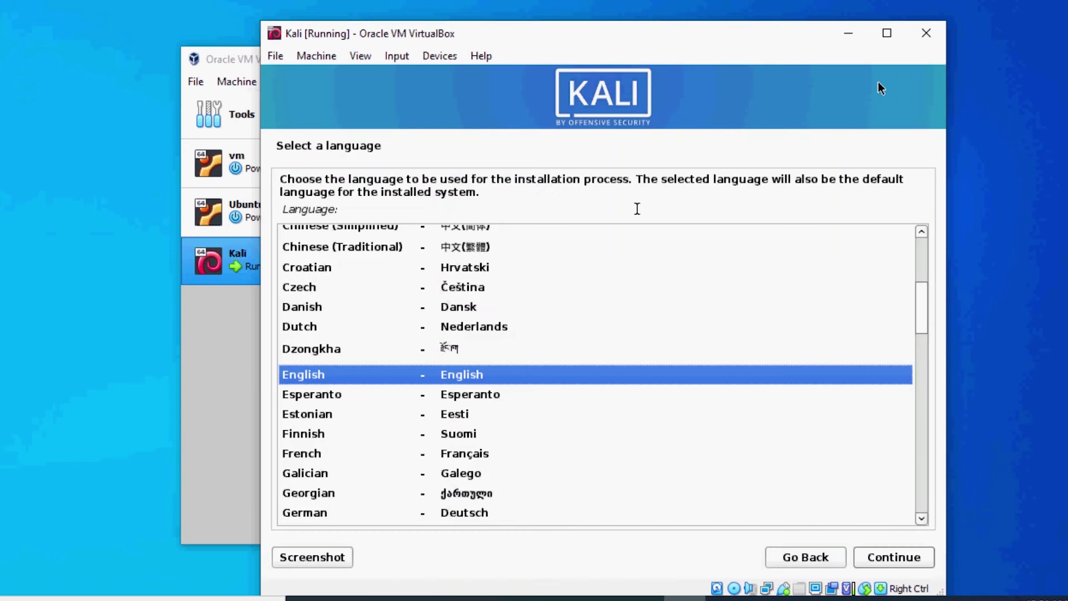
pyautogui.click(897, 566)
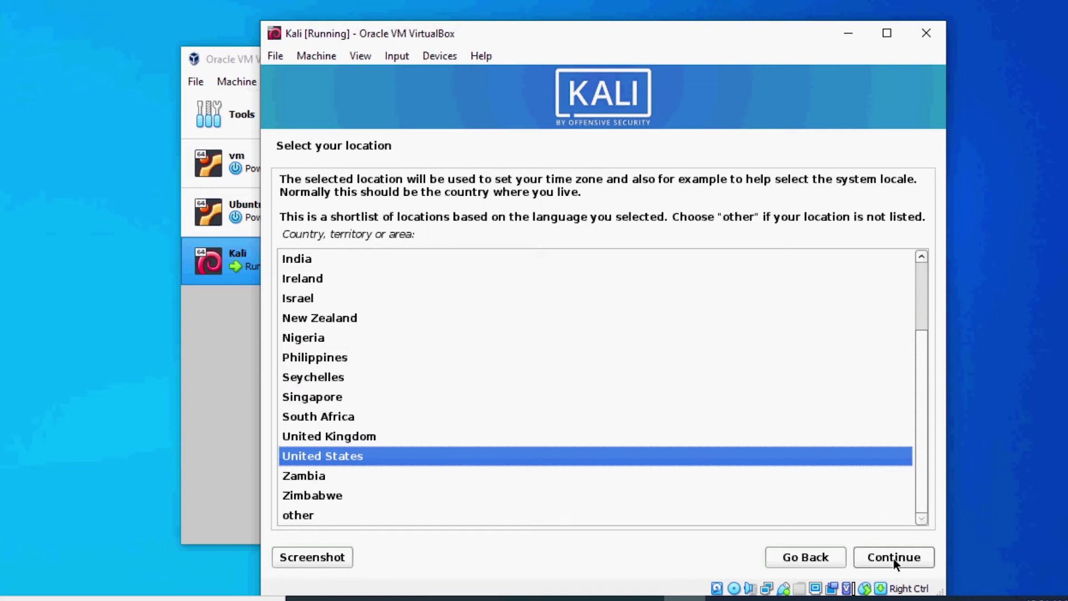
pyautogui.click(893, 559)
# Accept the American English keymap and reposition the VM window up and left
pyautogui.click(893, 557)
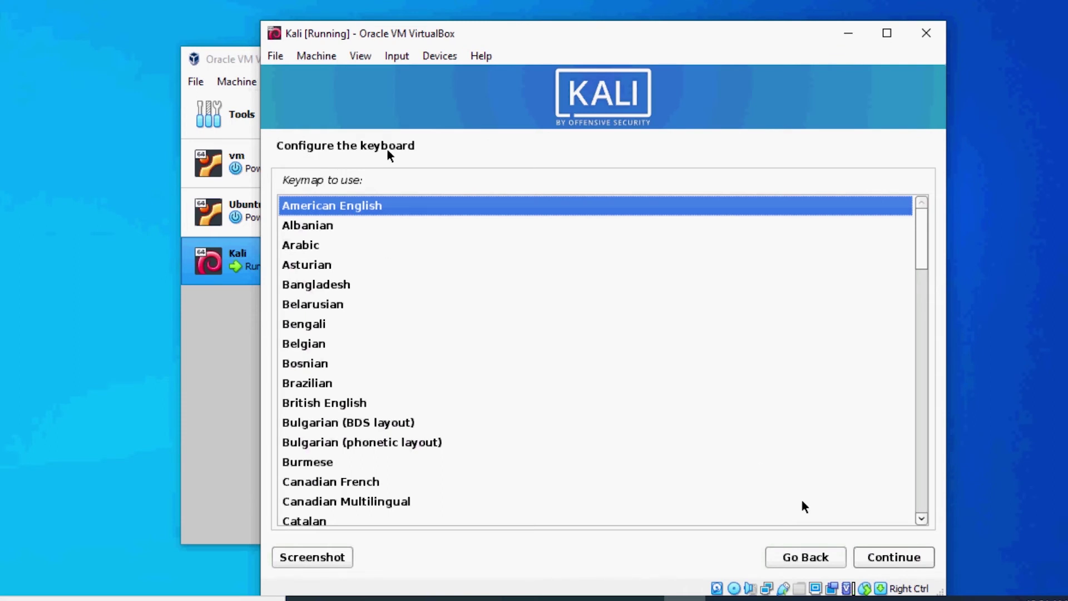
pyautogui.click(903, 553)
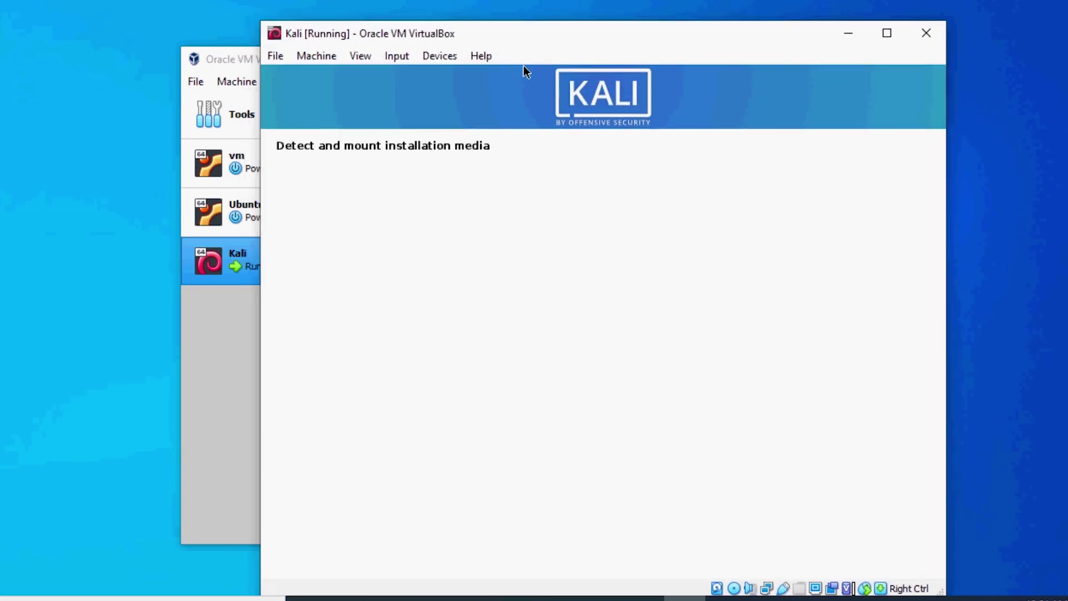
pyautogui.moveTo(523, 66); pyautogui.dragTo(479, 49)
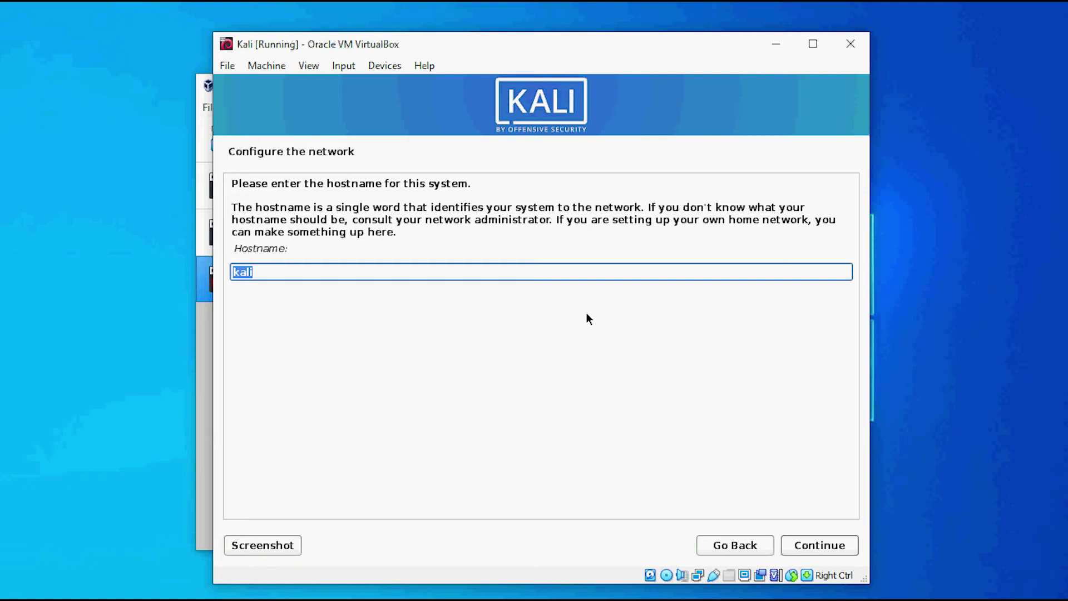
# Keep hostname kali, leave the domain blank, and enter the new user's full name
pyautogui.click(822, 545)
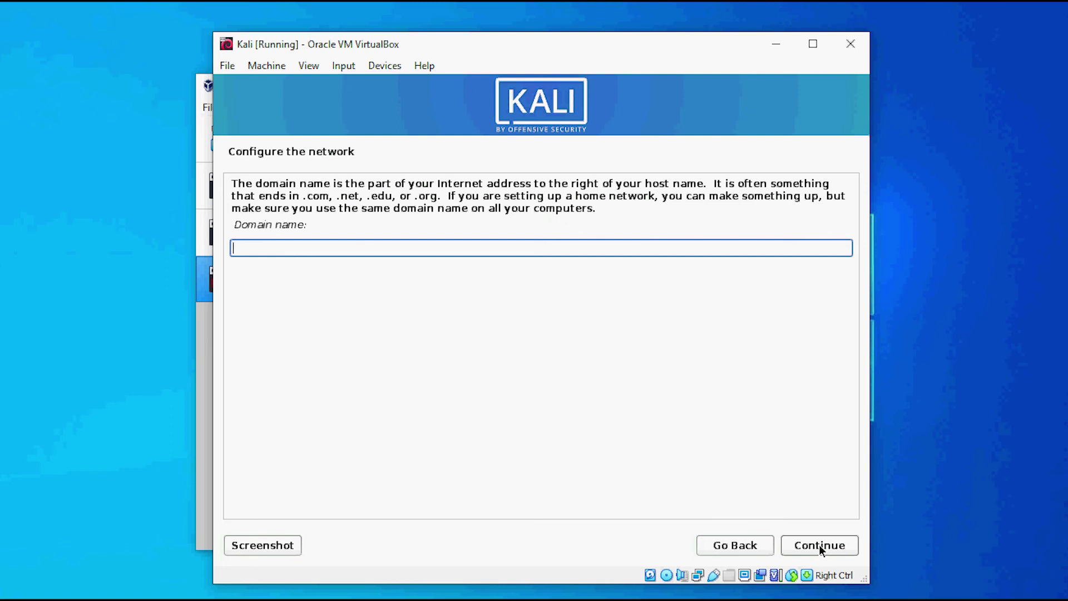
pyautogui.click(818, 545)
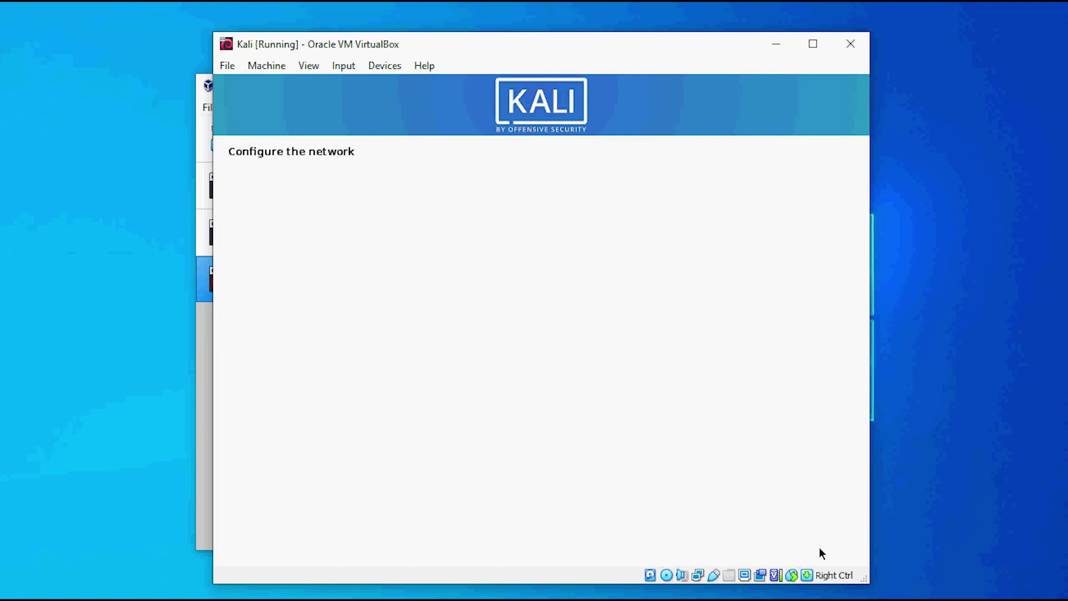
pyautogui.write('en')
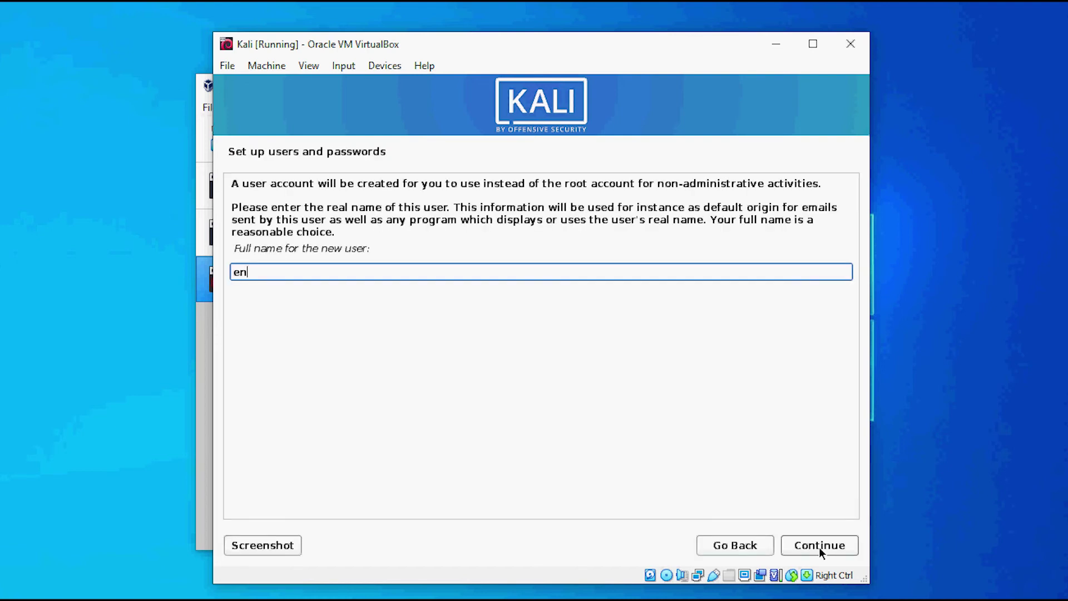
pyautogui.write('geek')
pyautogui.click(835, 547)
# Set and confirm the new user's account password
pyautogui.write('123456')
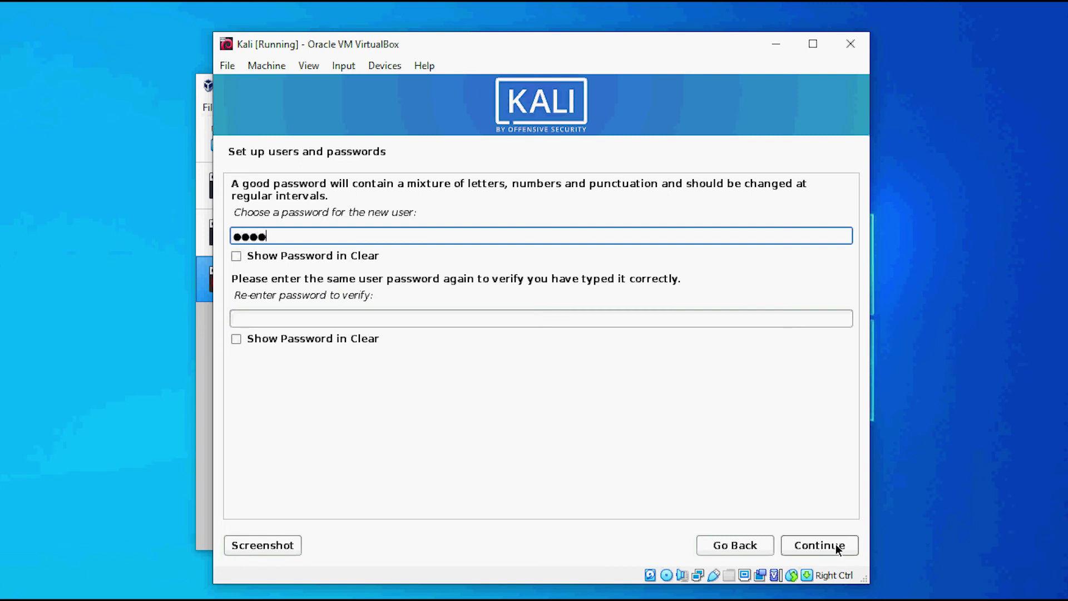
pyautogui.press('Tab')
pyautogui.press('Tab')
pyautogui.write('123456')
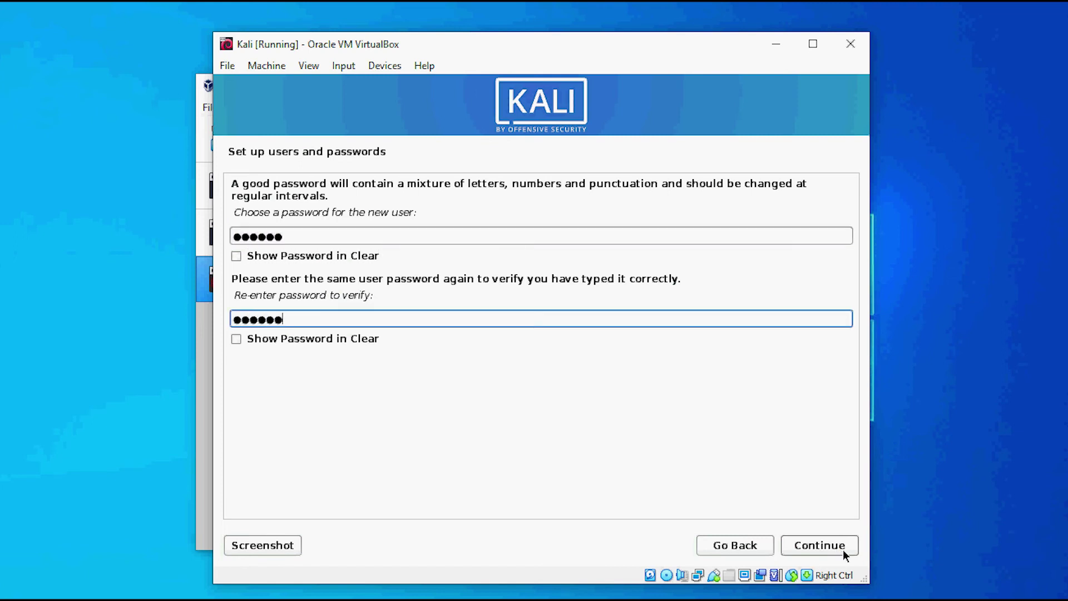
pyautogui.click(810, 546)
# Select the Central time zone from the list
pyautogui.press('Down')
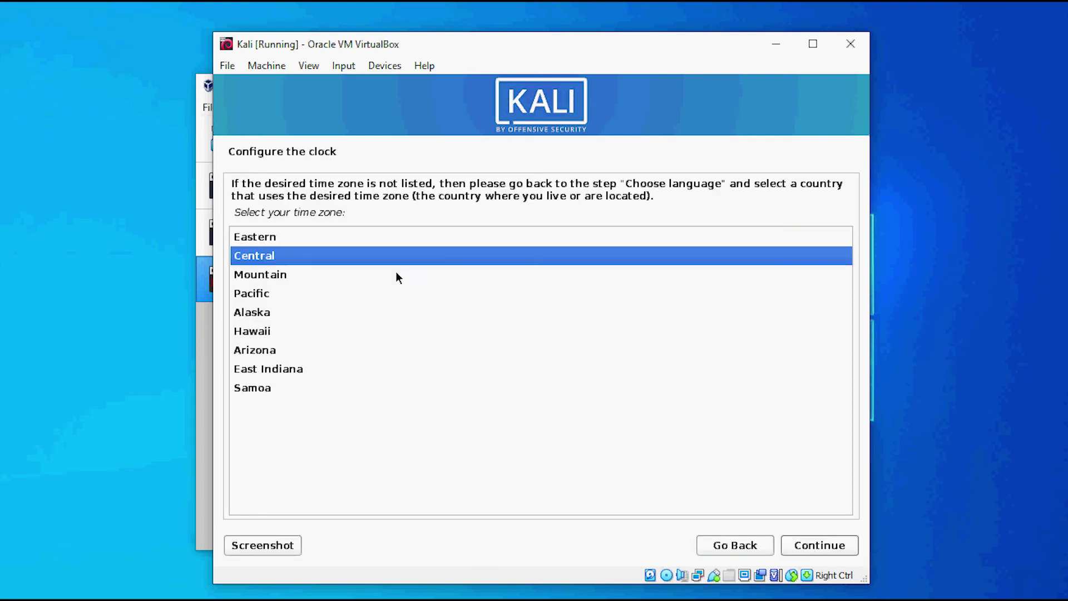
pyautogui.press('Up')
pyautogui.click(823, 546)
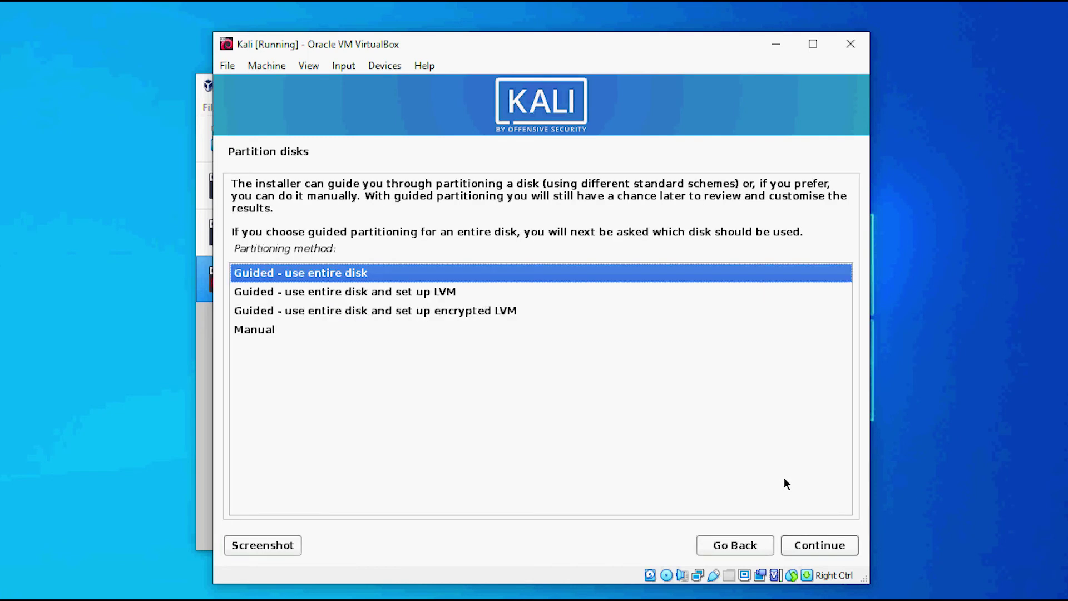
# Guided-partition the whole 10.7 GB VBOX HARDDISK with all files in one partition and write the changes
pyautogui.click(824, 551)
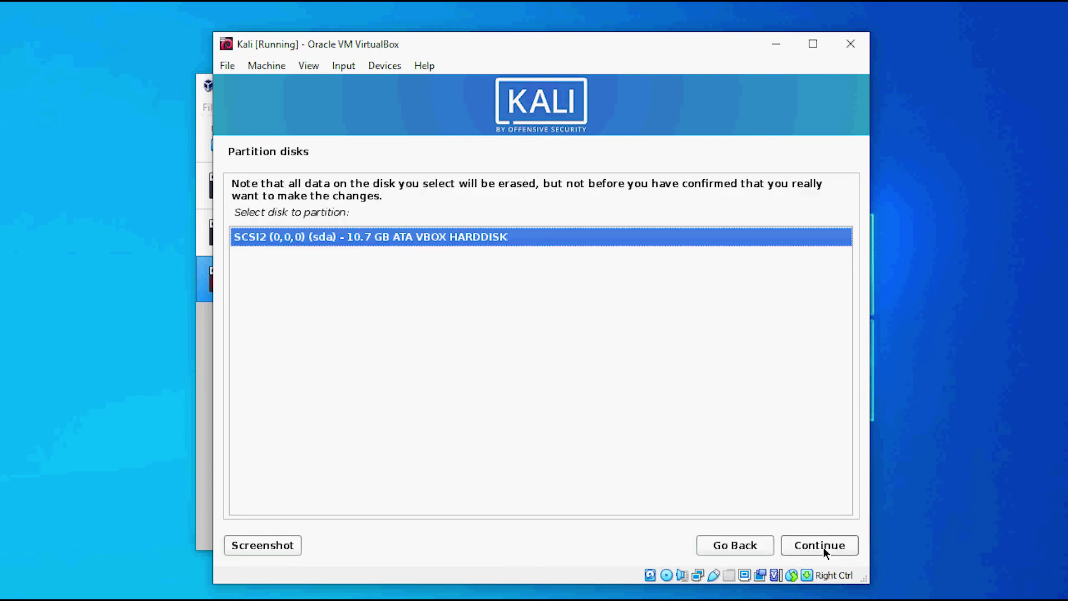
pyautogui.click(823, 545)
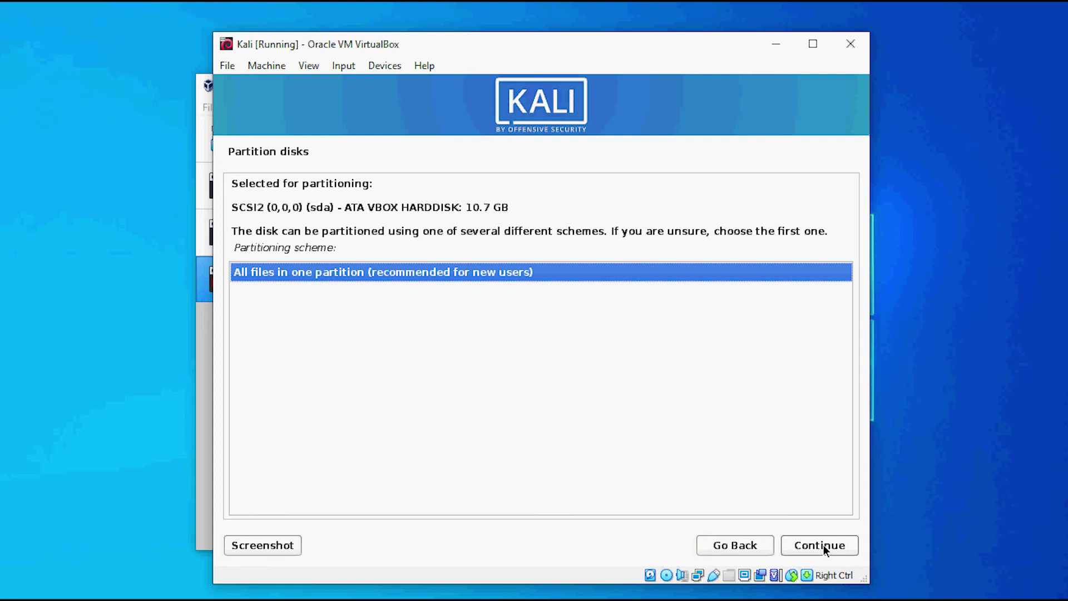
pyautogui.click(823, 545)
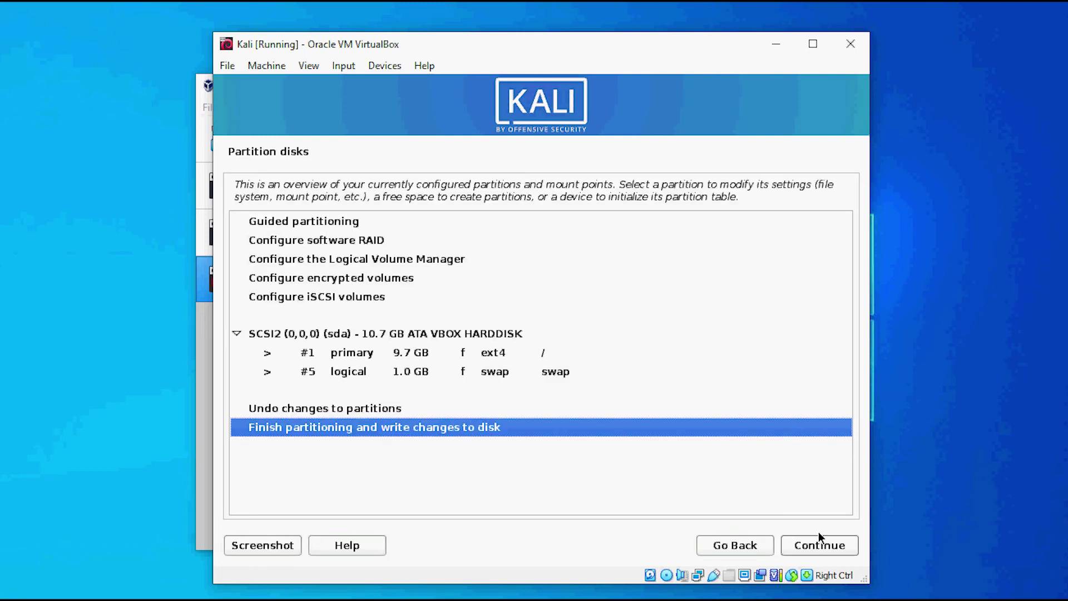
pyautogui.click(812, 545)
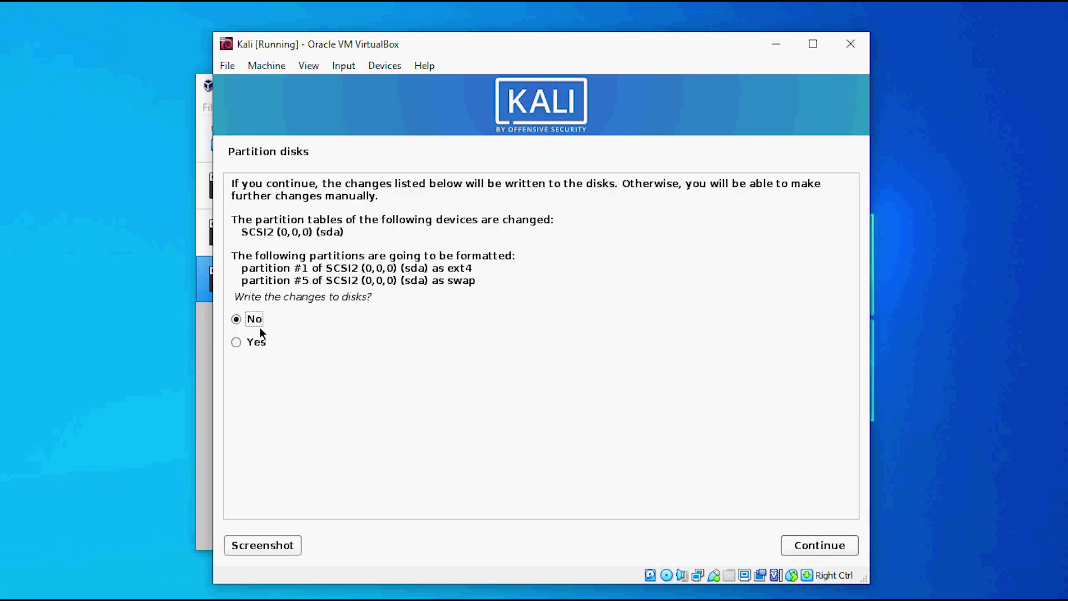
pyautogui.click(241, 347)
pyautogui.click(820, 549)
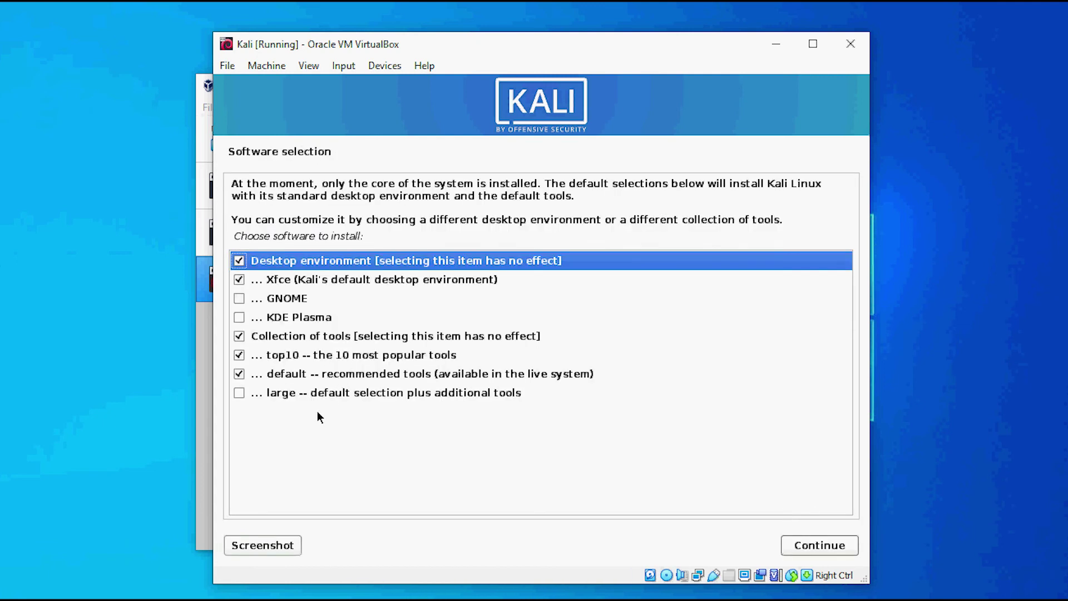
# Add the large tool collection, install GRUB on /dev/sda, and finish the installation
pyautogui.click(239, 393)
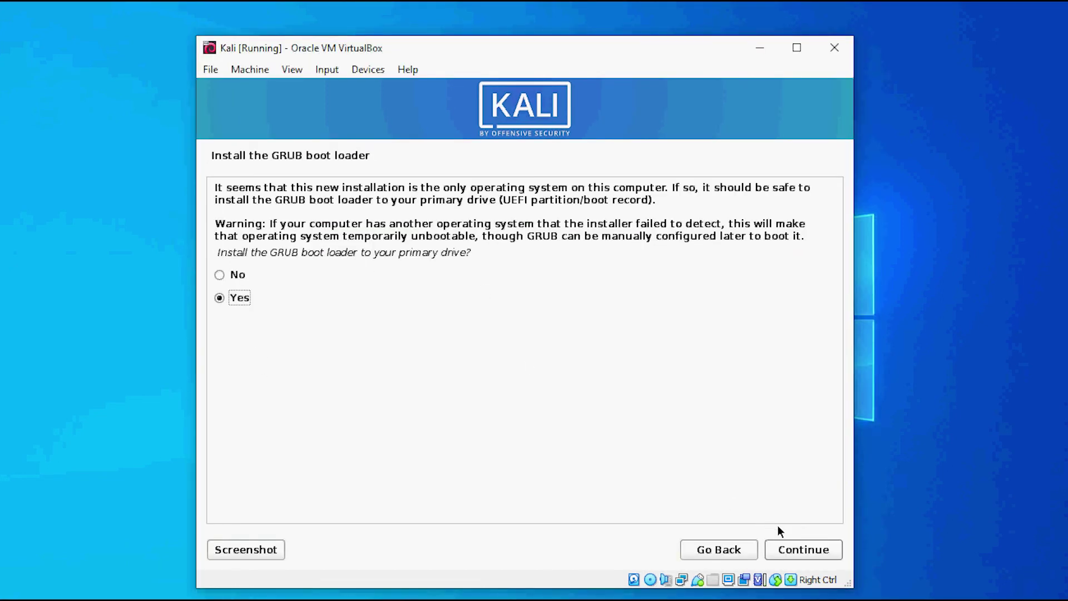
pyautogui.click(802, 549)
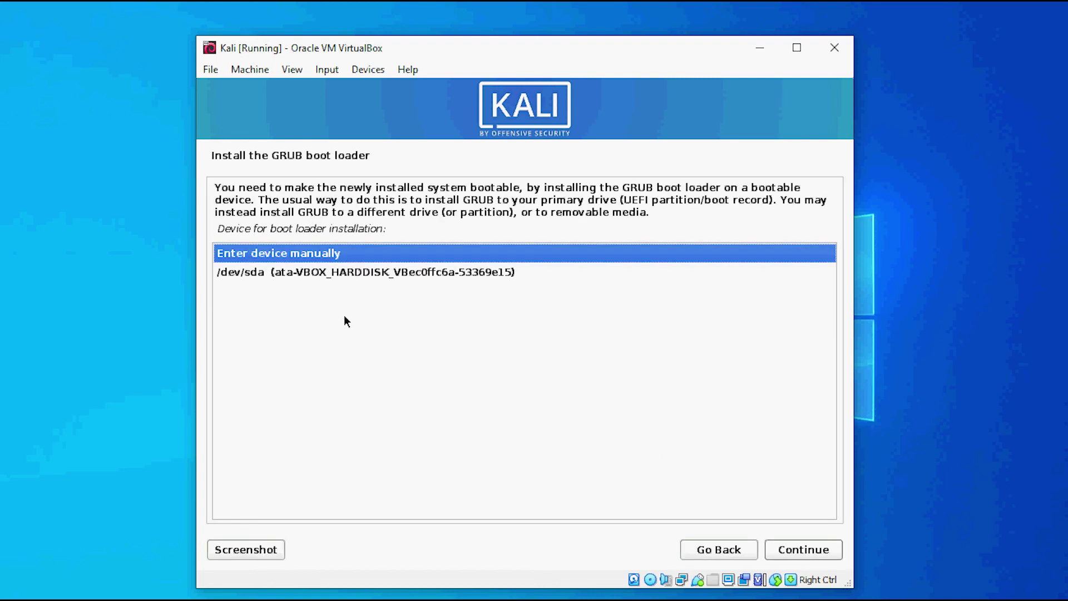
pyautogui.click(270, 275)
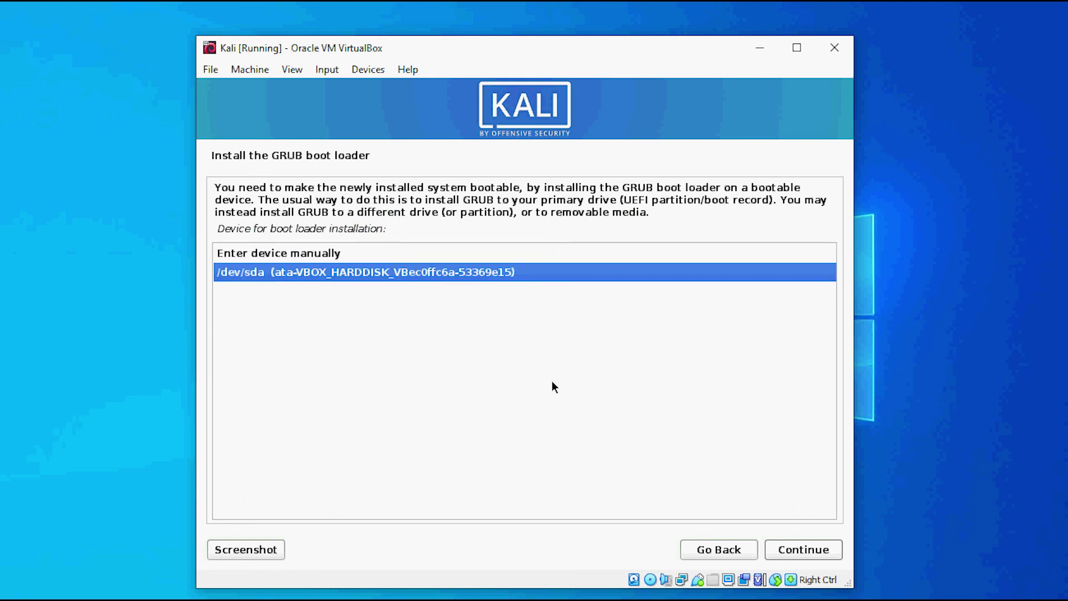
pyautogui.click(802, 551)
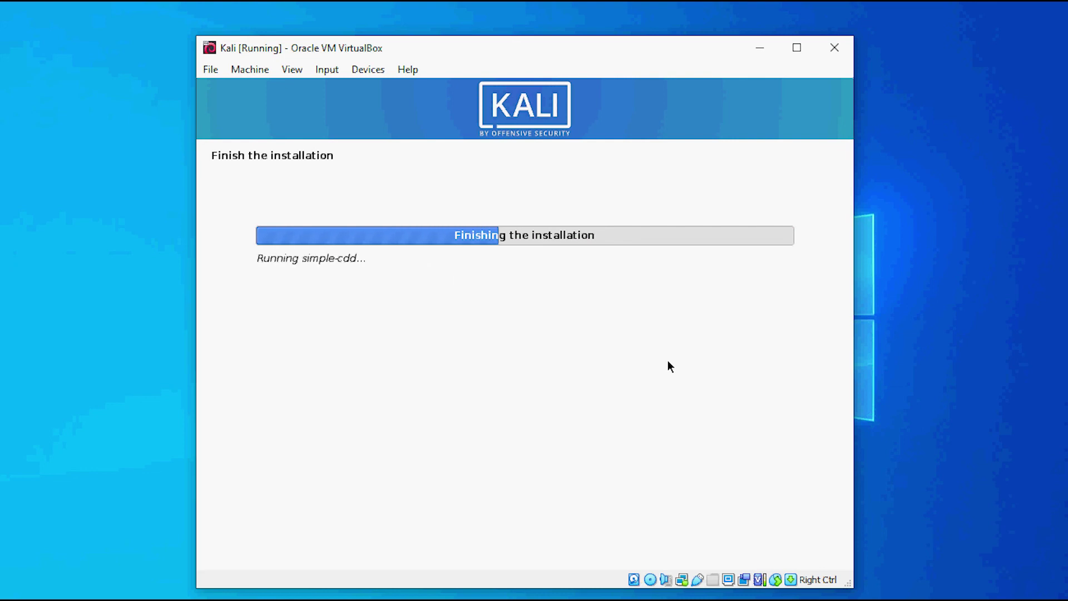
pyautogui.click(802, 551)
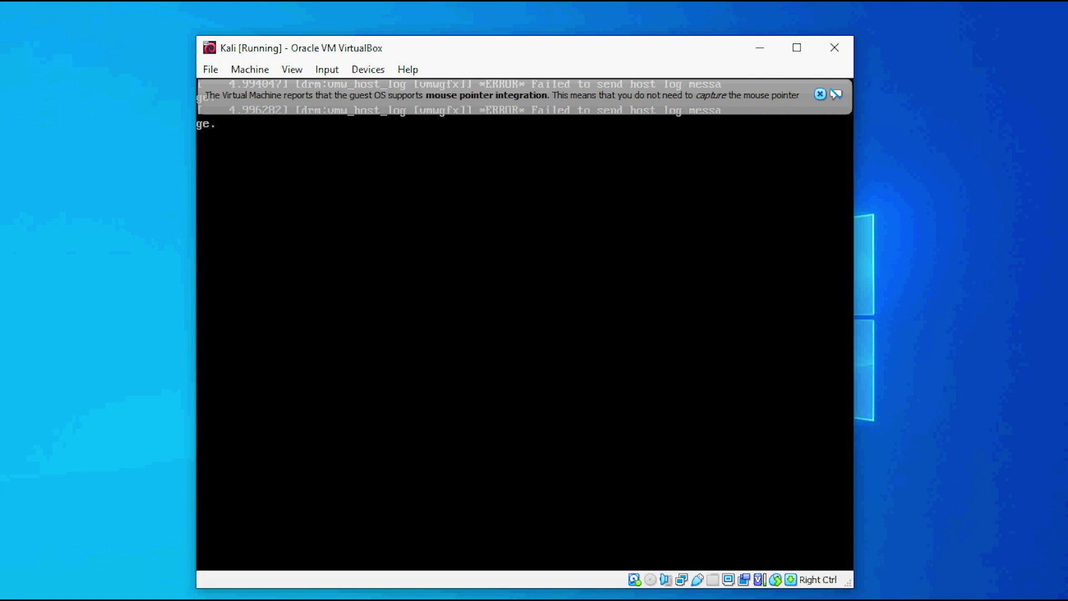
# Log in to the Kali desktop with the new user's username and password
pyautogui.write('engeek')
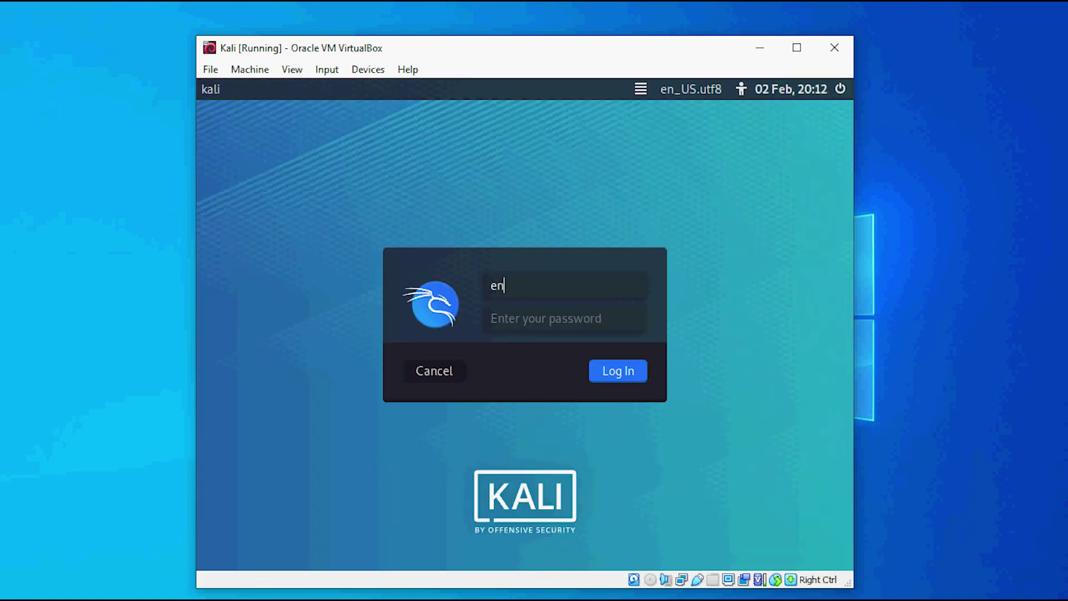
pyautogui.press('Return')
pyautogui.write('******')
pyautogui.press('Return')
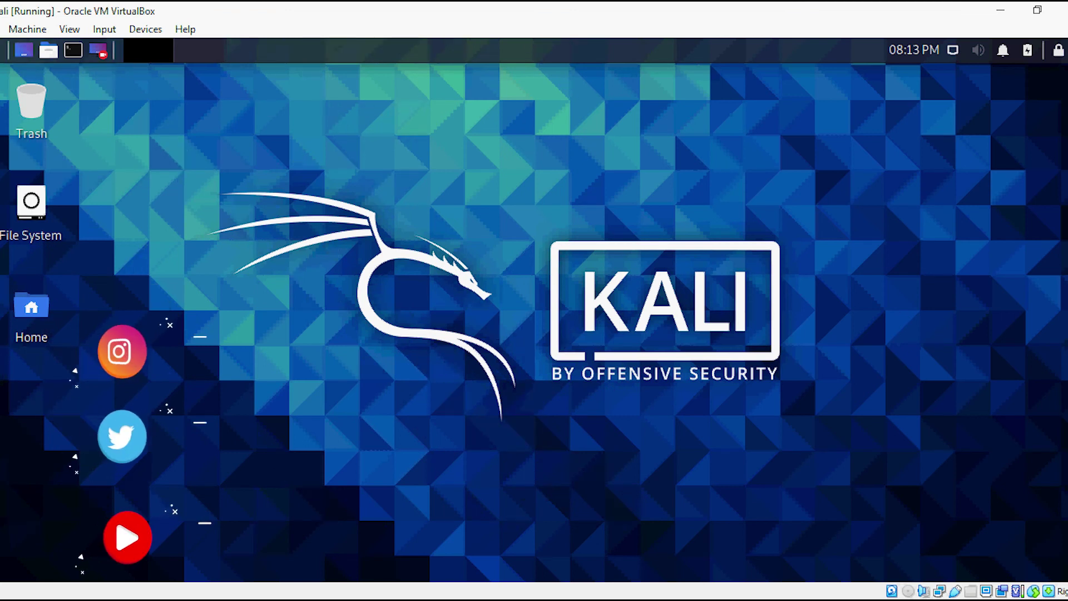
# Open and dismiss the desktop context menu, then take a screenshot of the desktop
pyautogui.rightClick(421, 144)
pyautogui.press('Escape')
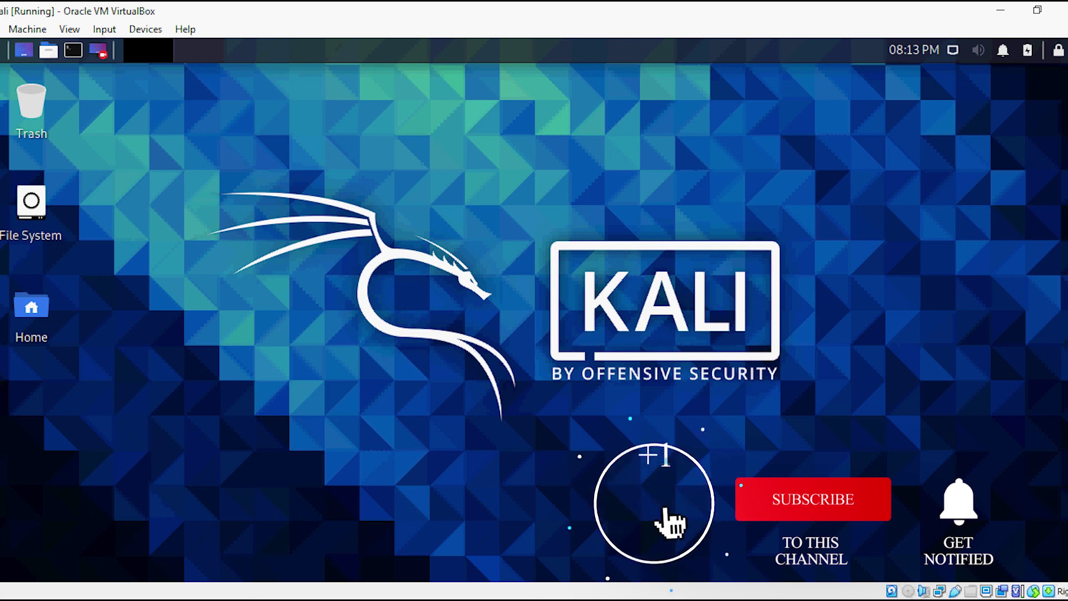
pyautogui.press('Print')
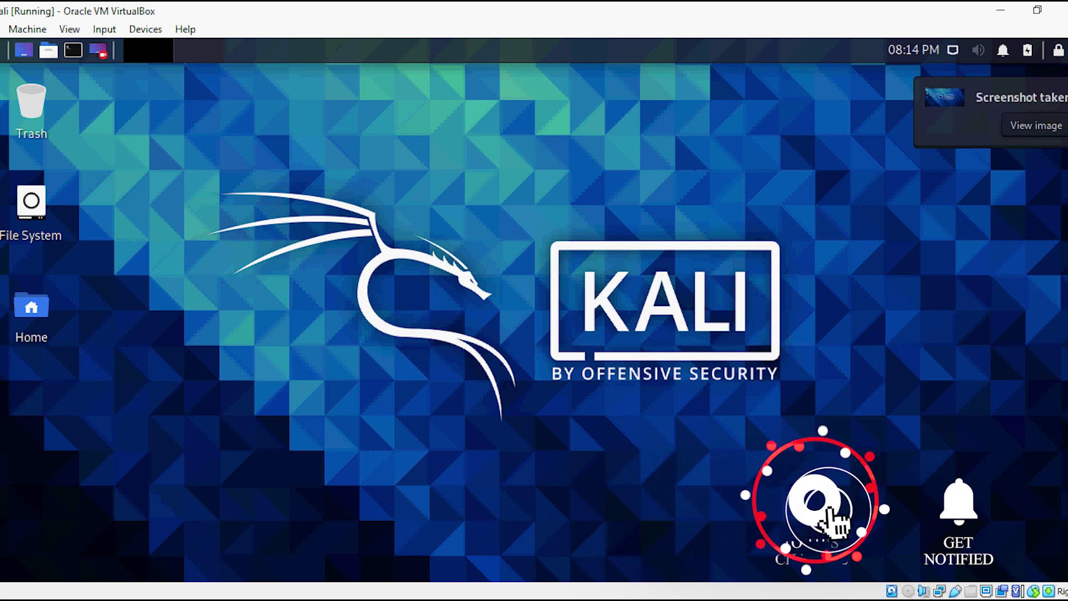